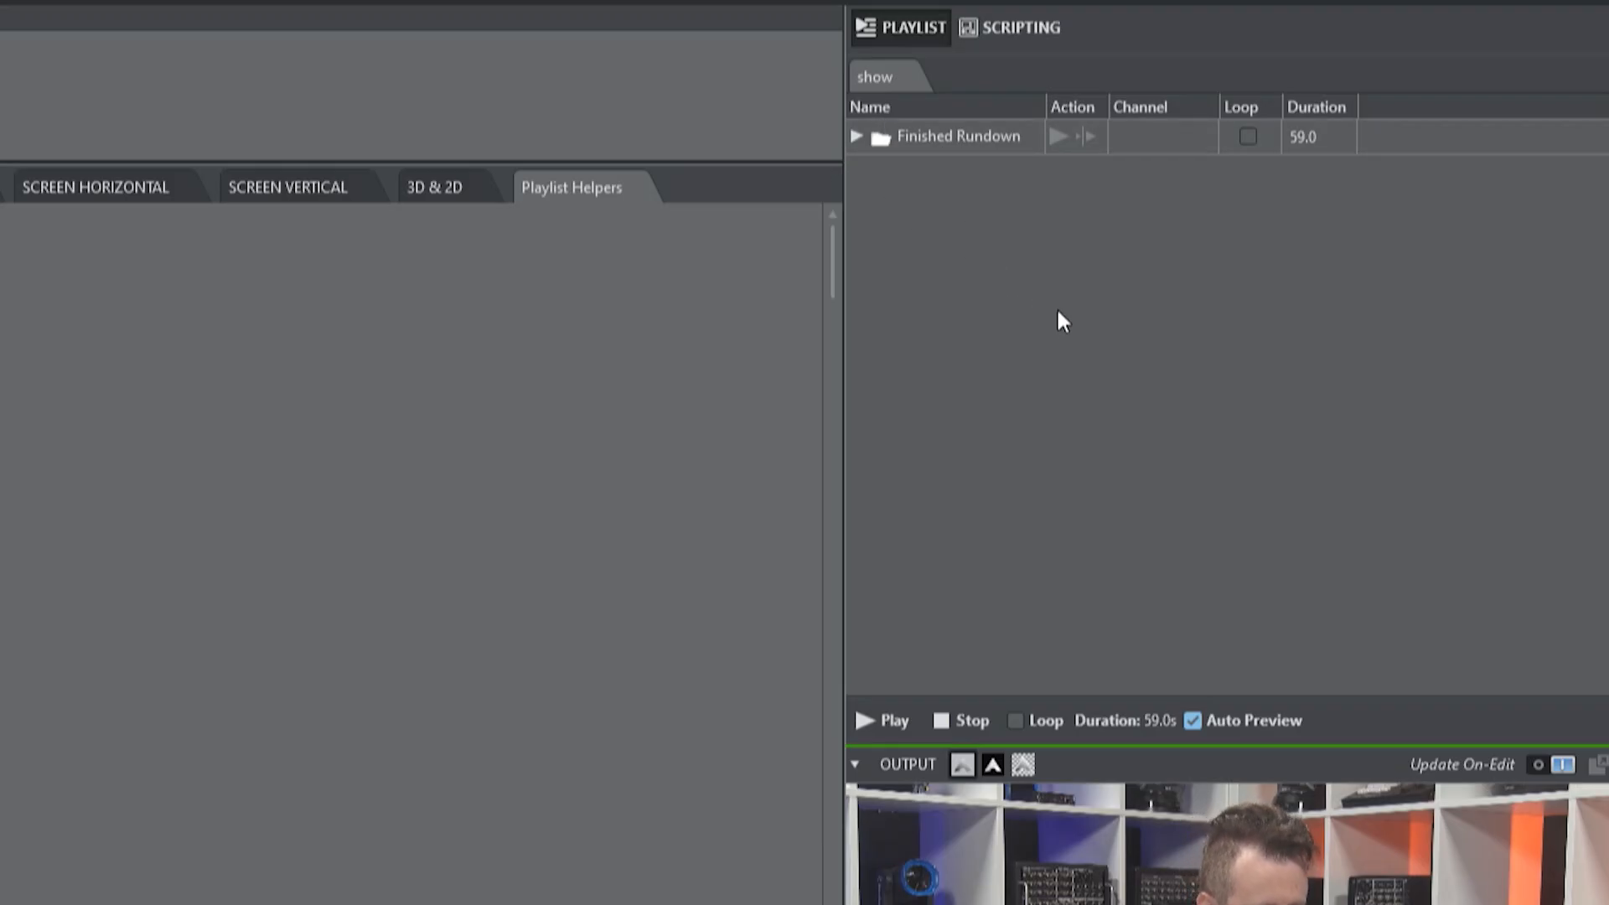
# Step: Create a new playlist group in the show and rename it "New Rundown"
pyautogui.rightClick(995, 267)
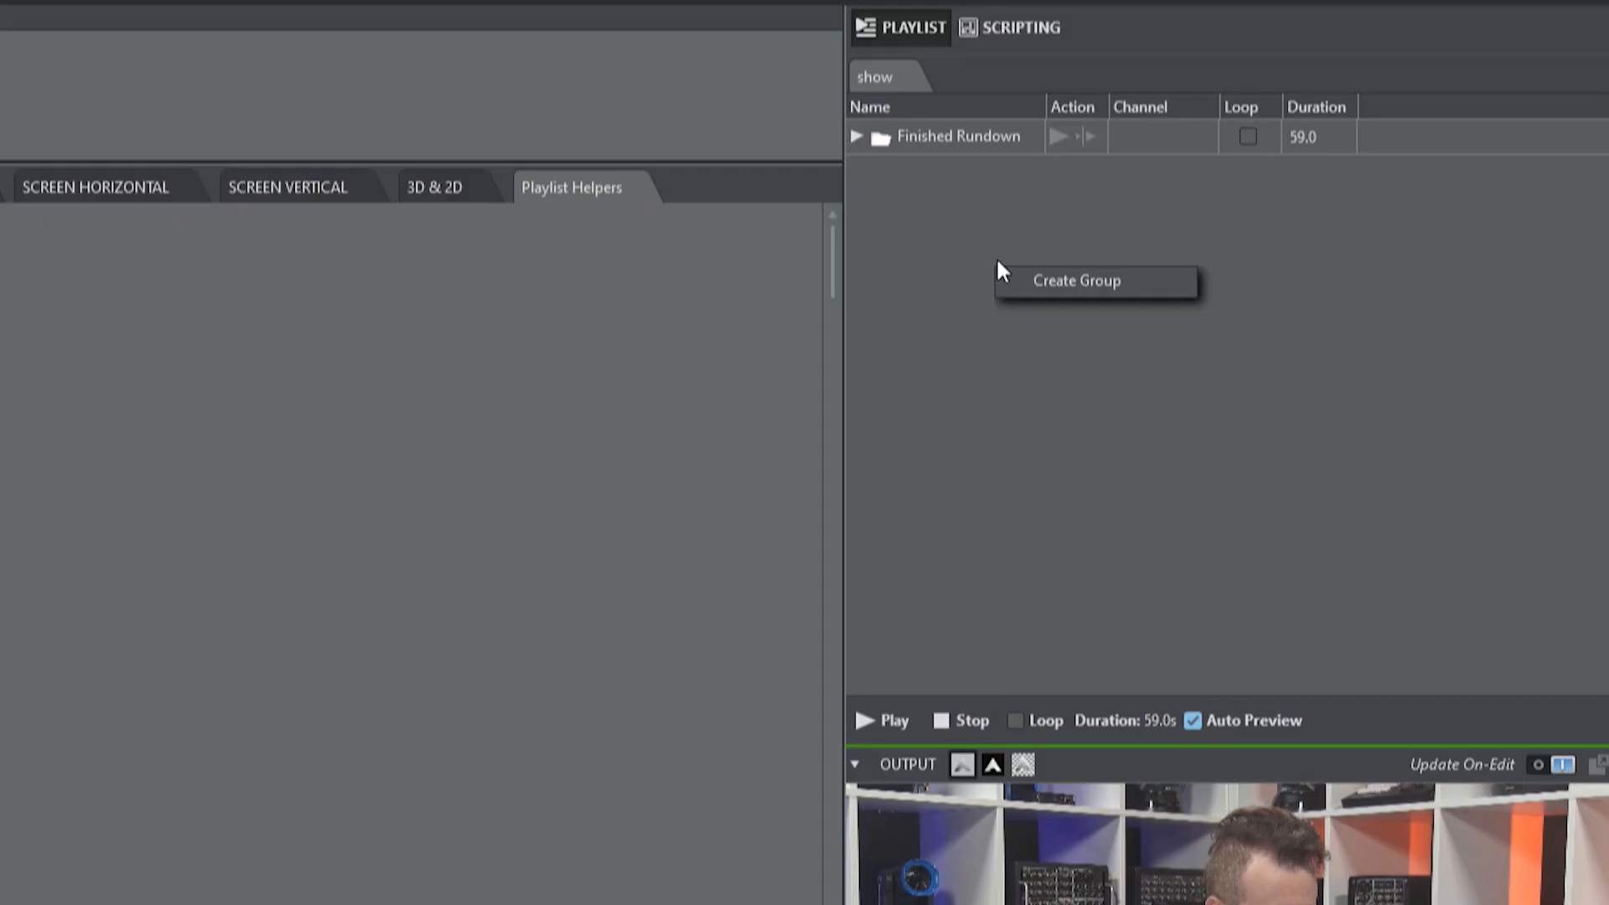
pyautogui.click(1079, 284)
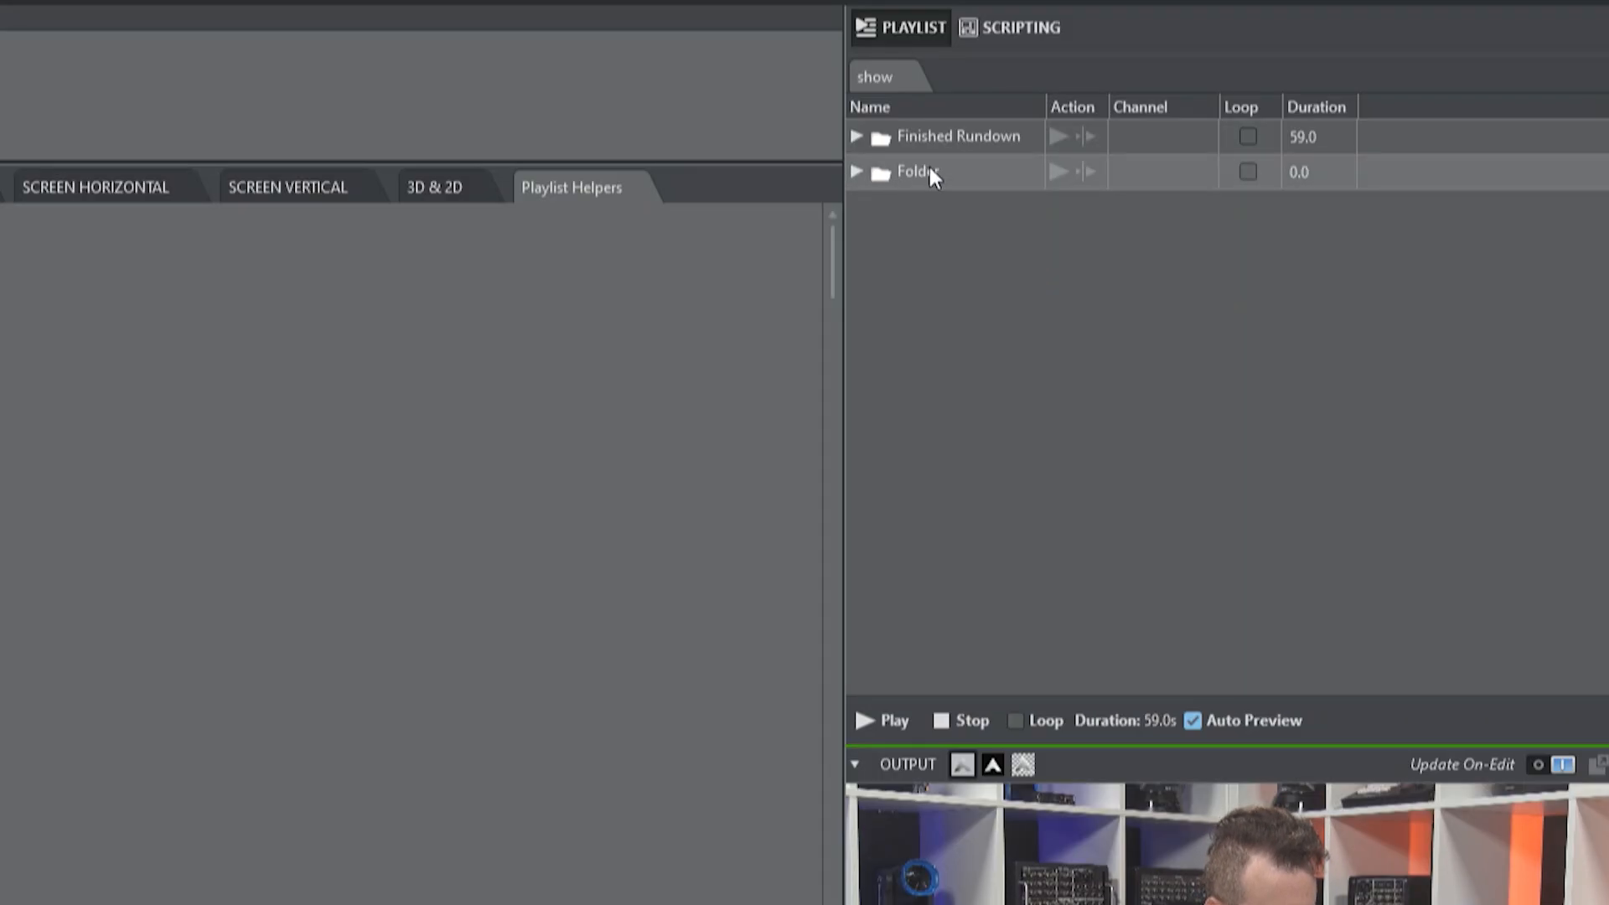
pyautogui.click(934, 167)
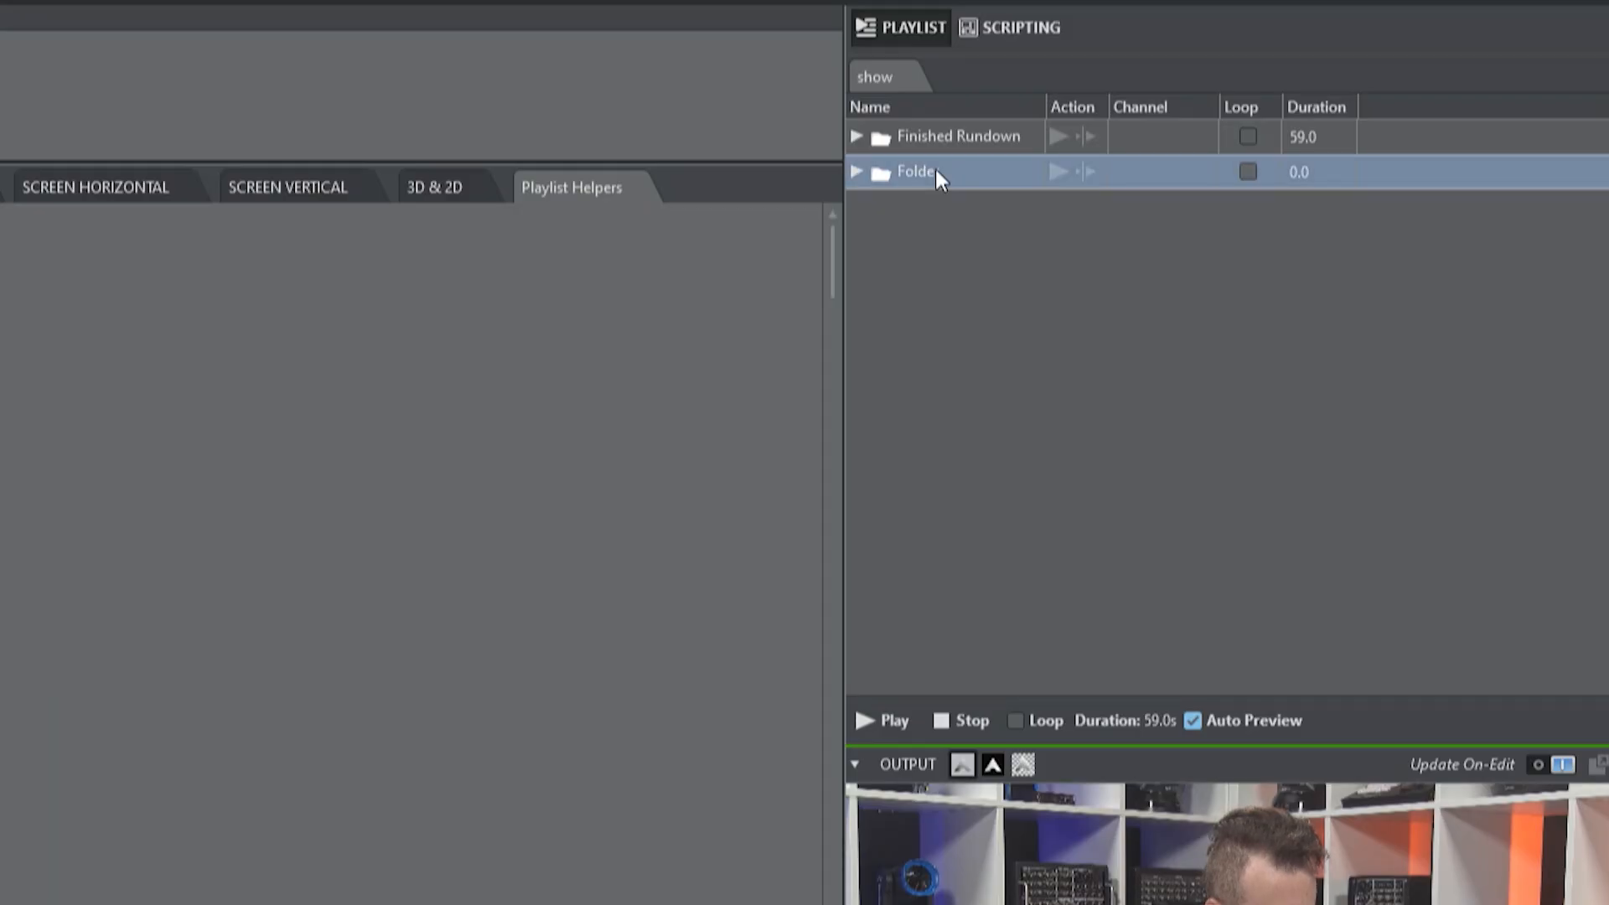
pyautogui.rightClick(937, 178)
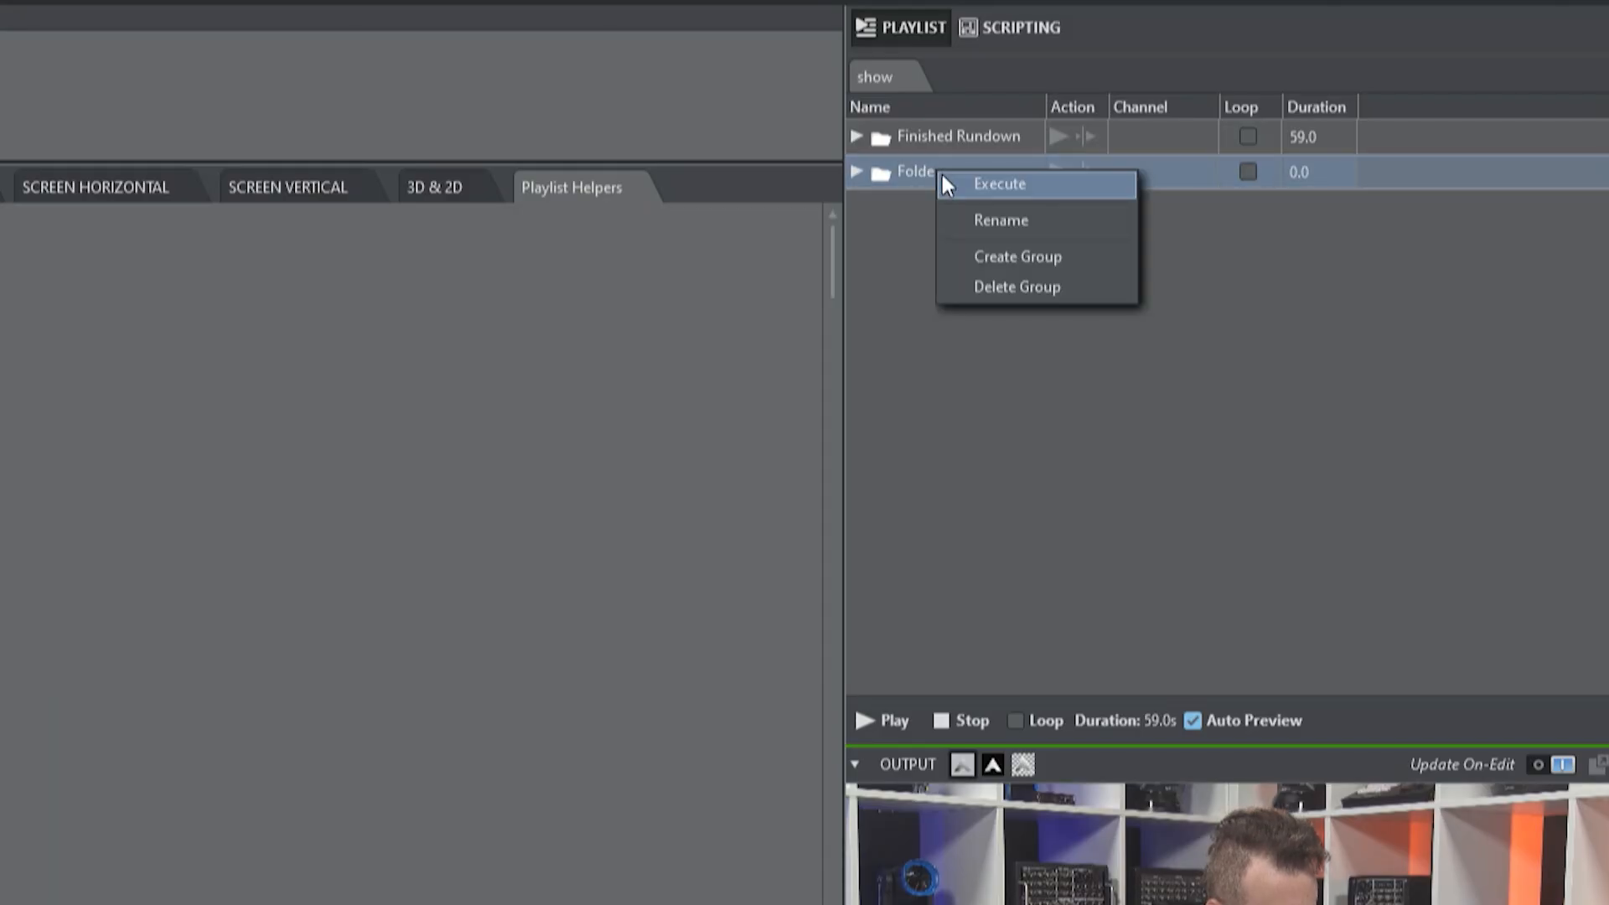
pyautogui.click(1006, 222)
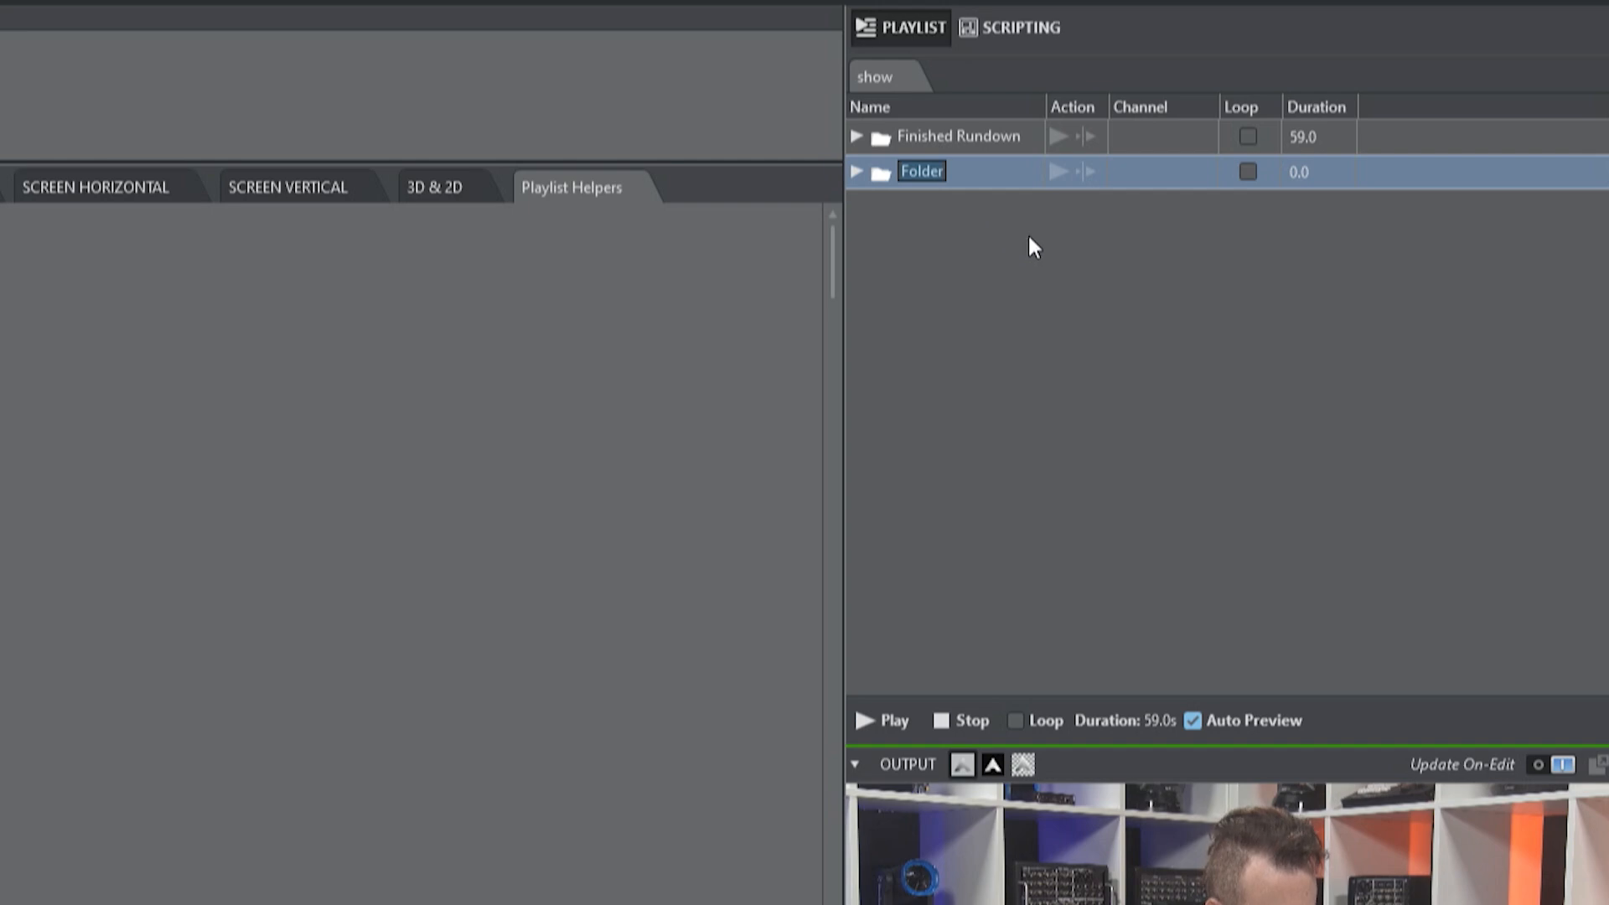
pyautogui.write('New R')
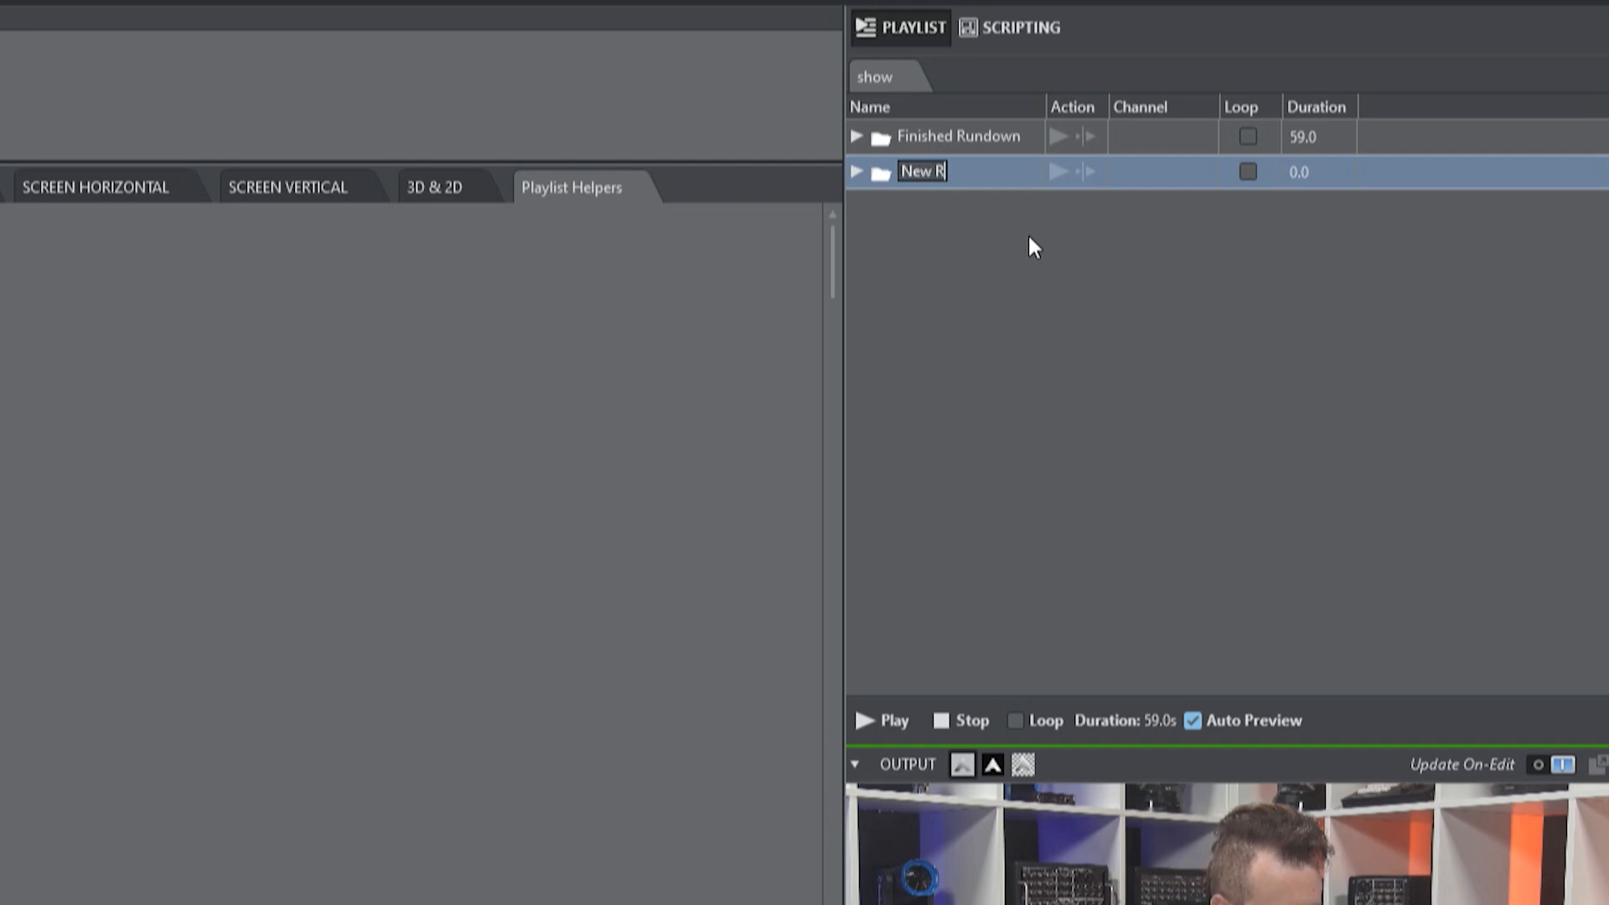
pyautogui.write('undown')
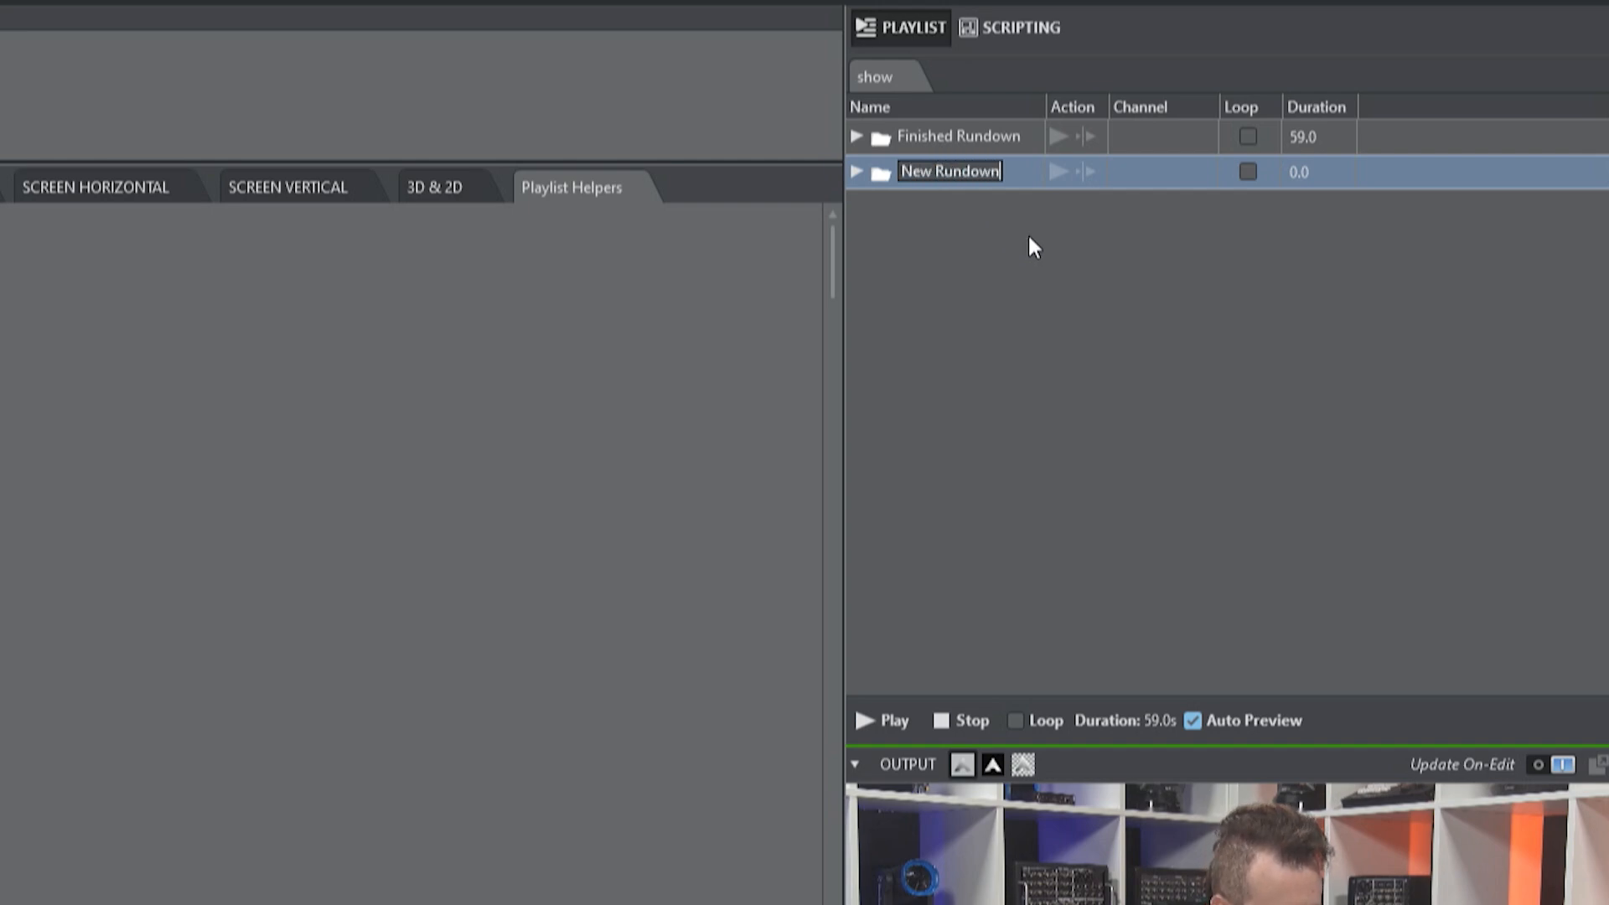
pyautogui.press('Return')
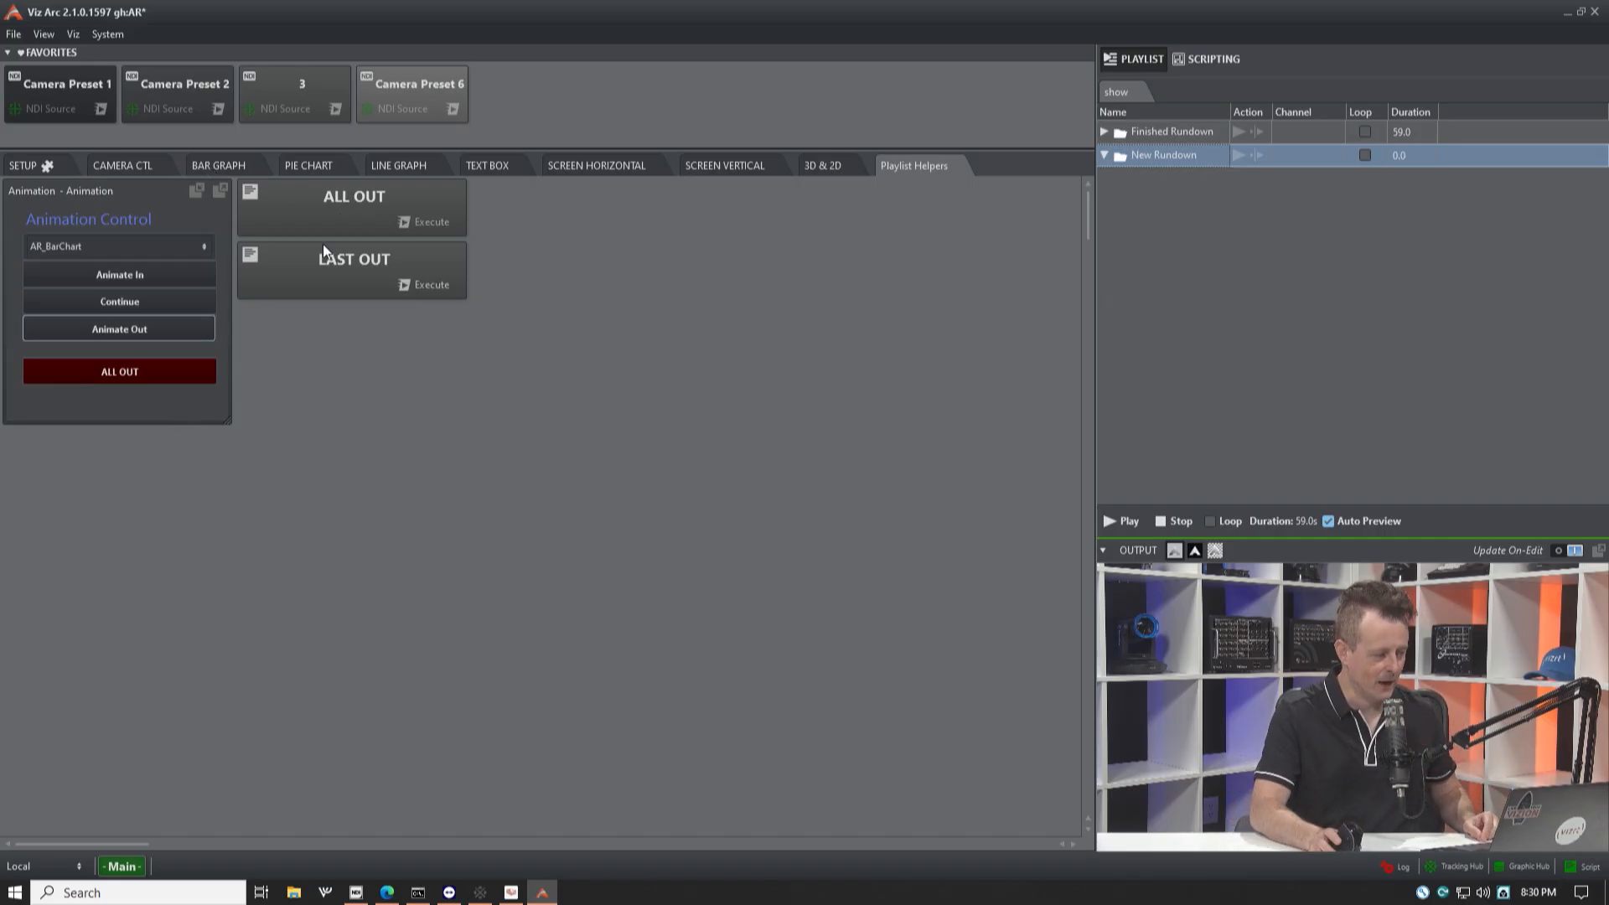
# Step: Animate in the AR_BarChart graphic and move the camera to preset 2 to frame it
pyautogui.click(74, 248)
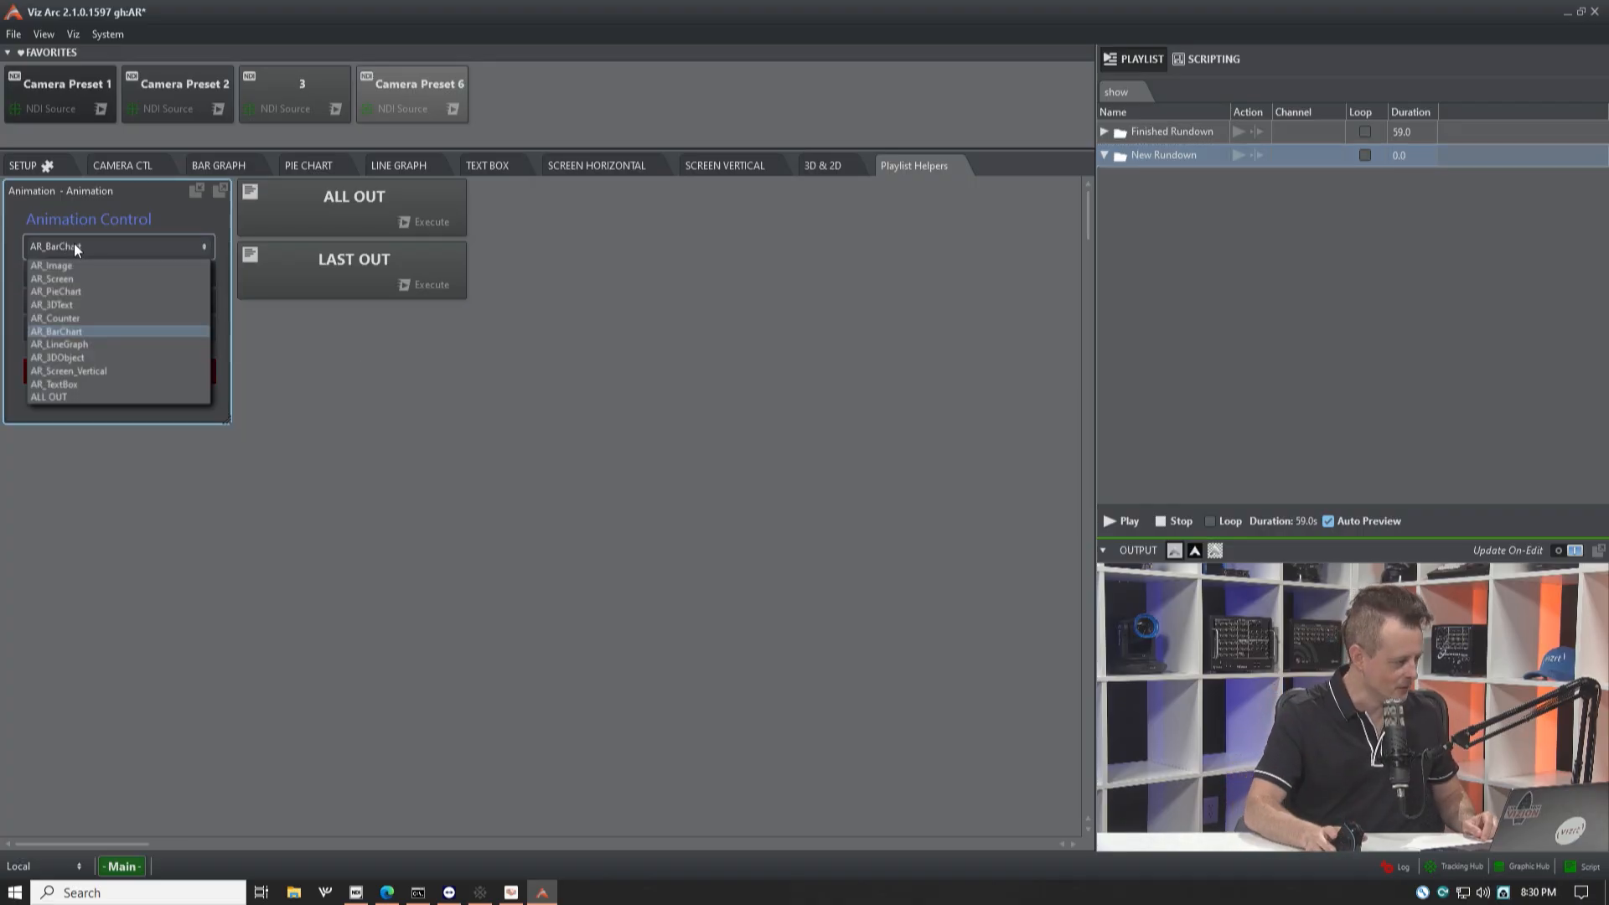
pyautogui.click(185, 223)
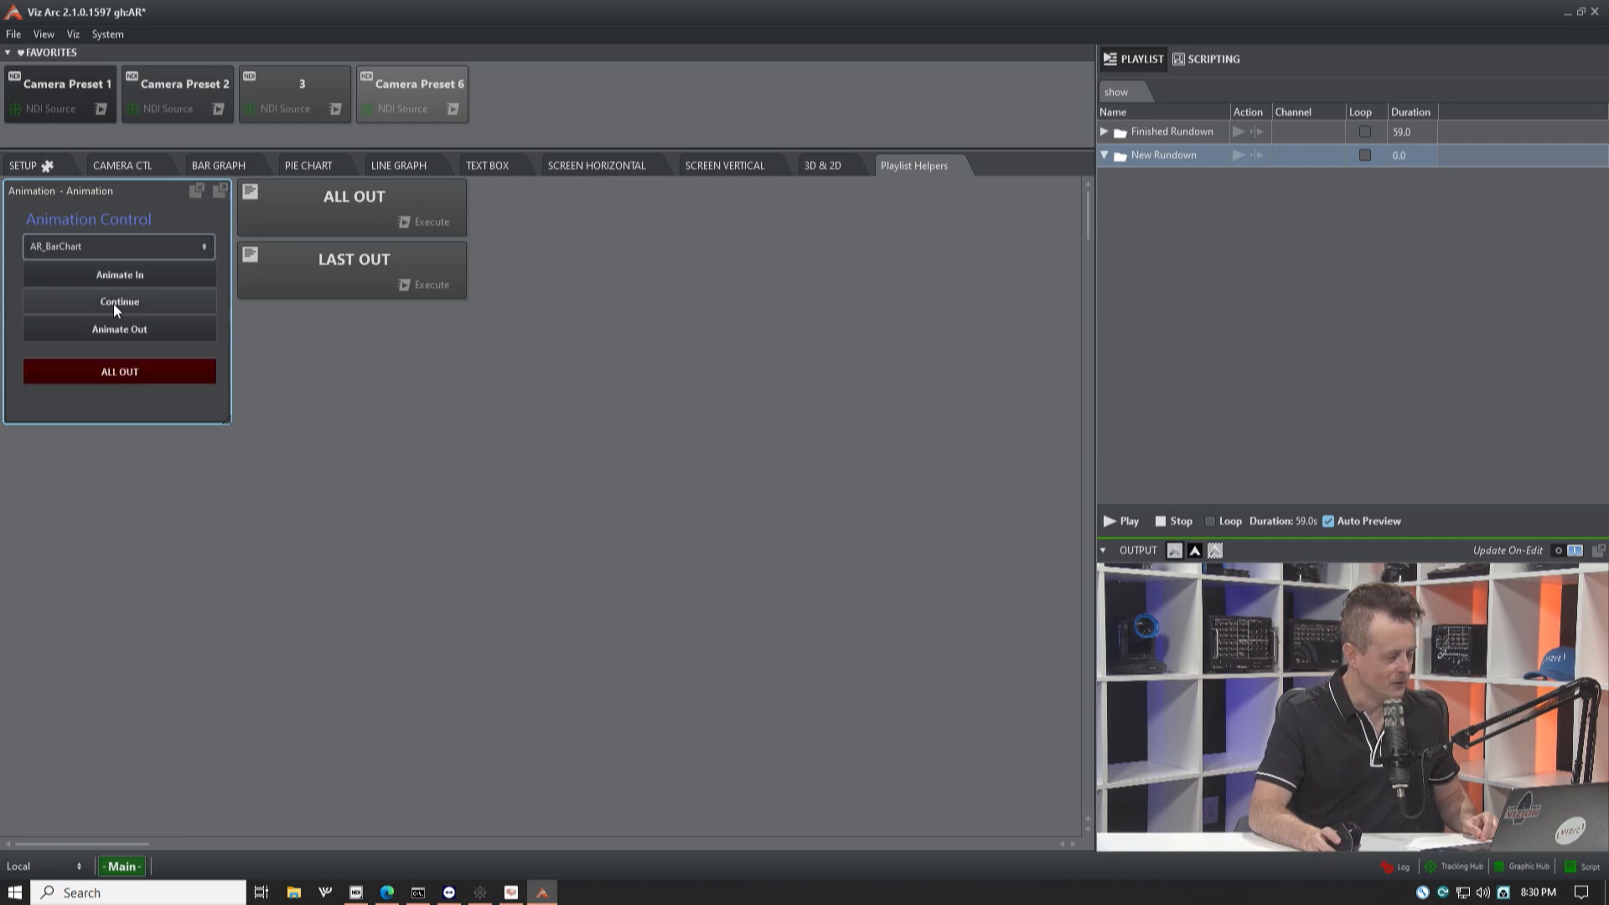
pyautogui.click(130, 276)
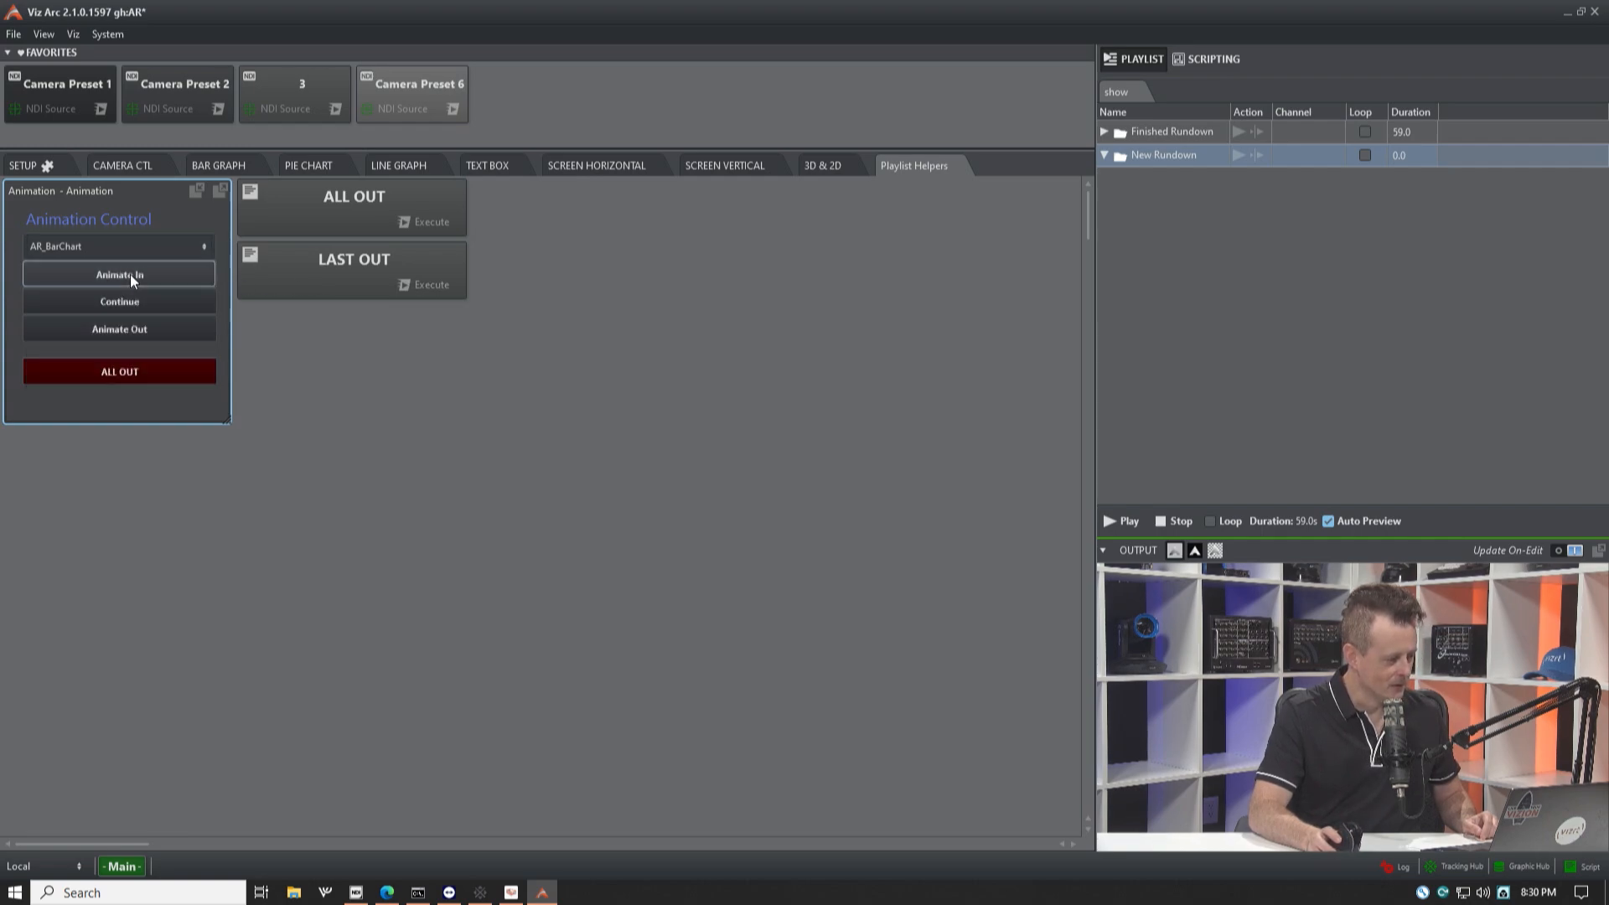
pyautogui.moveTo(1390, 717)
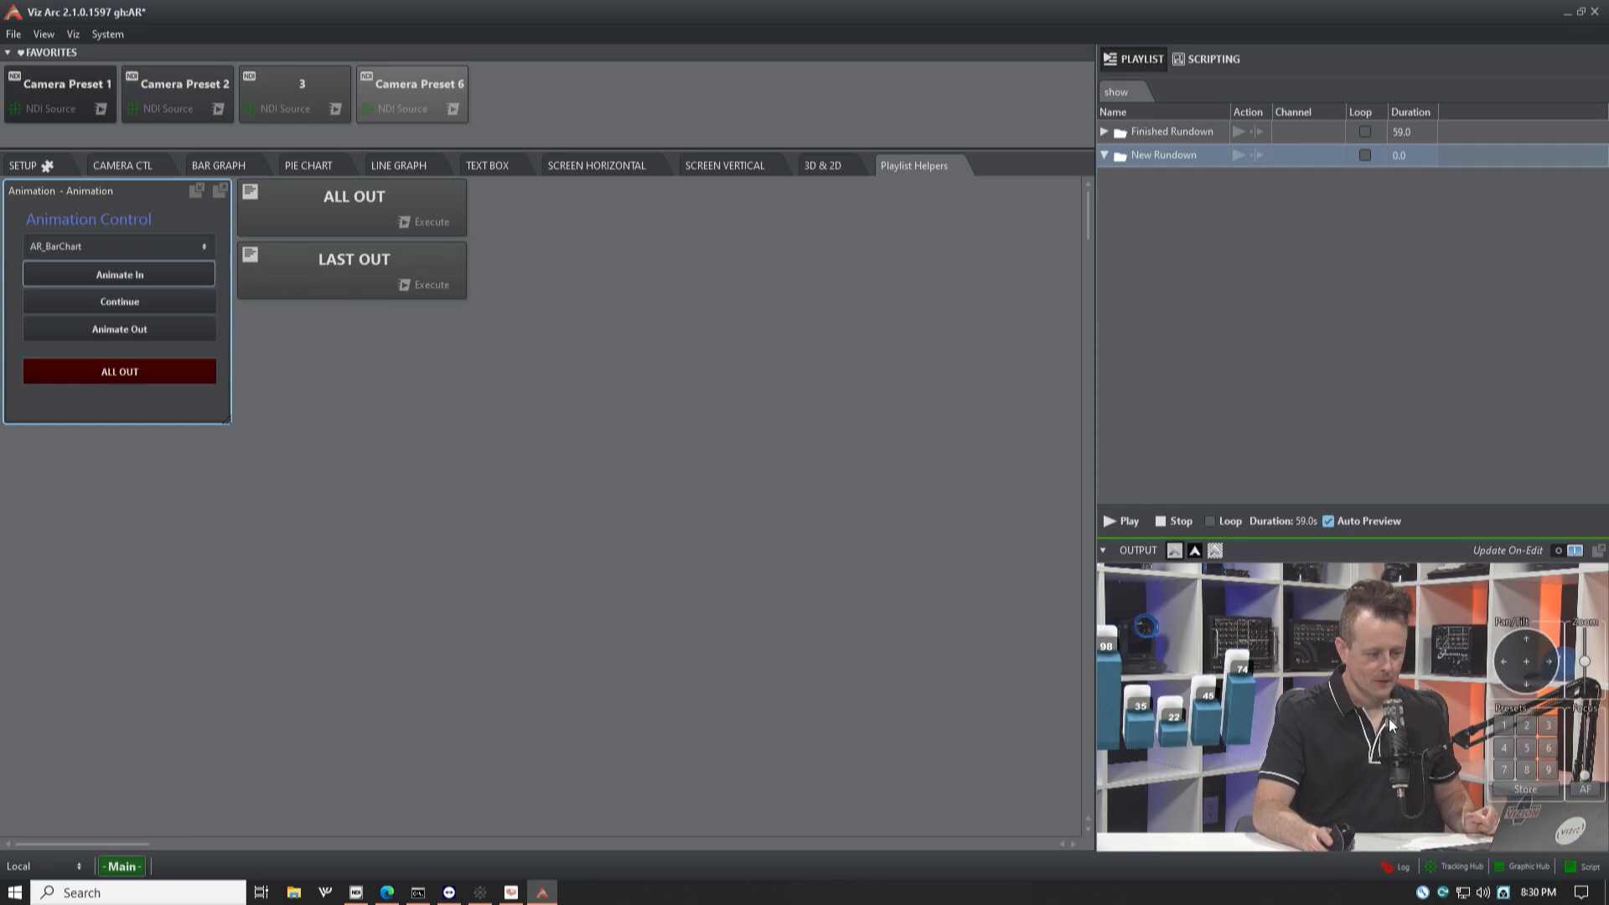
pyautogui.click(1527, 726)
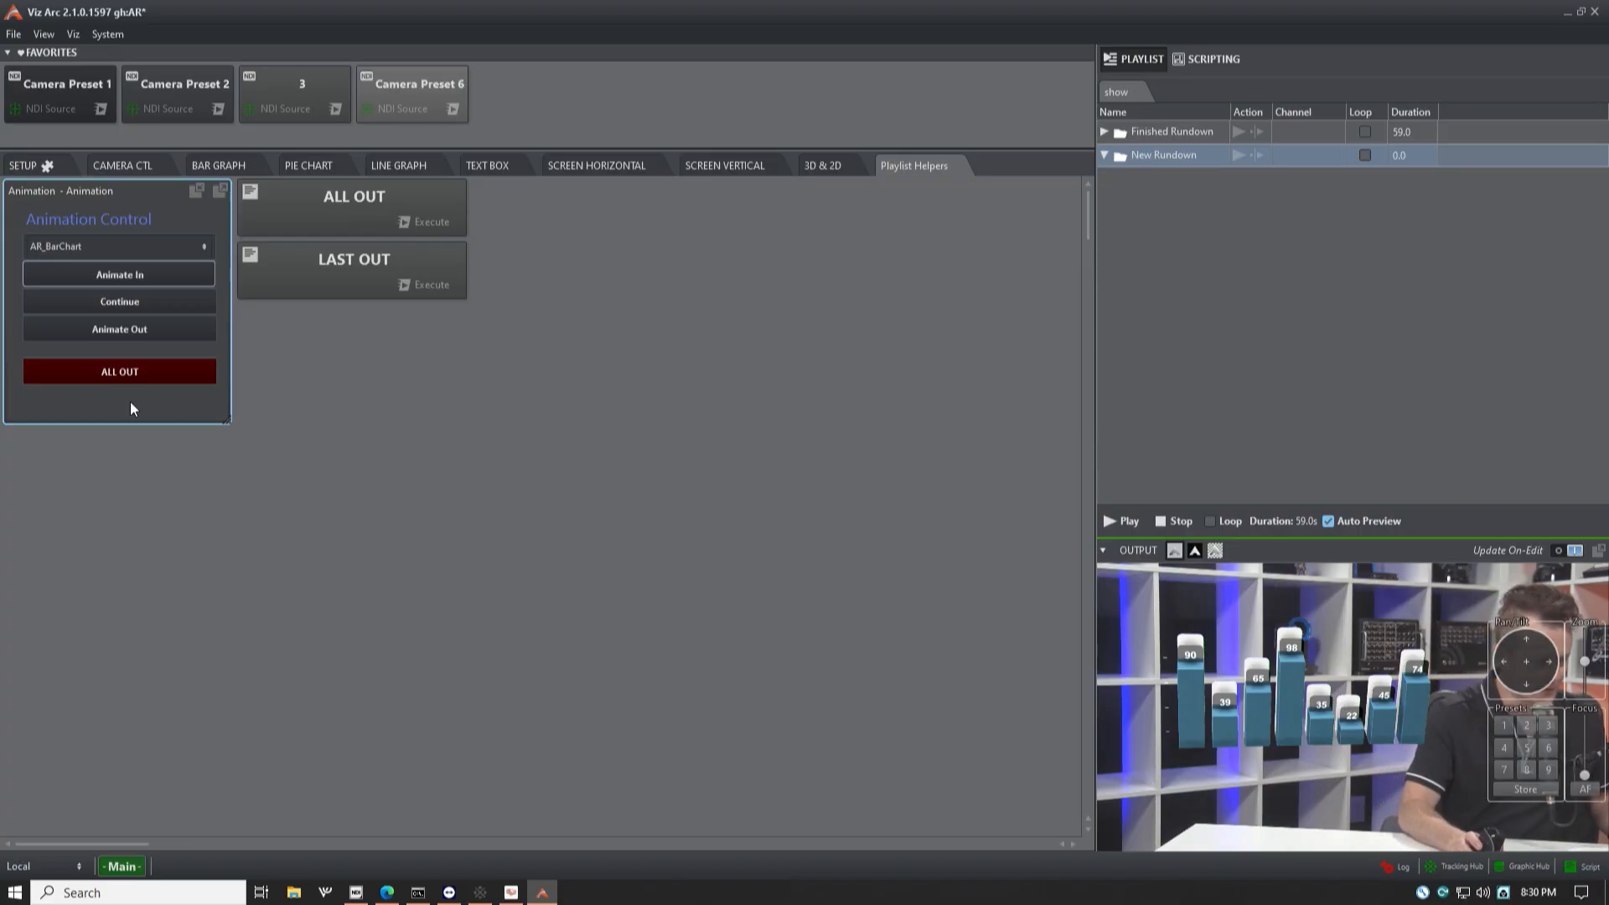
# Step: Animate the bar chart out and return the camera to preset 1
pyautogui.click(128, 331)
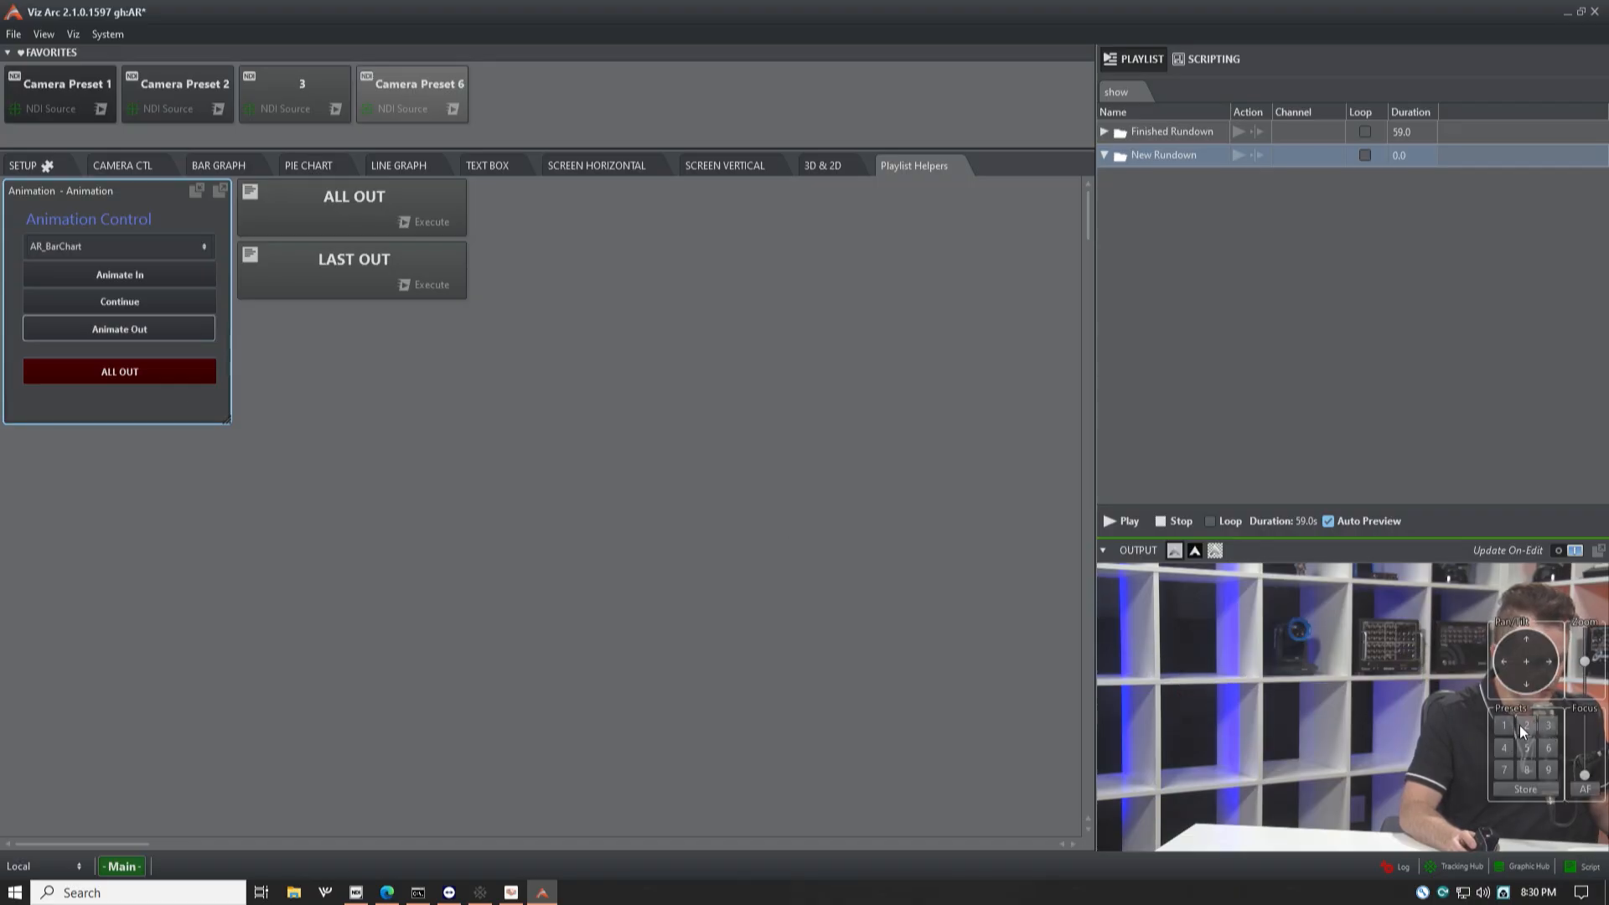
pyautogui.click(1506, 727)
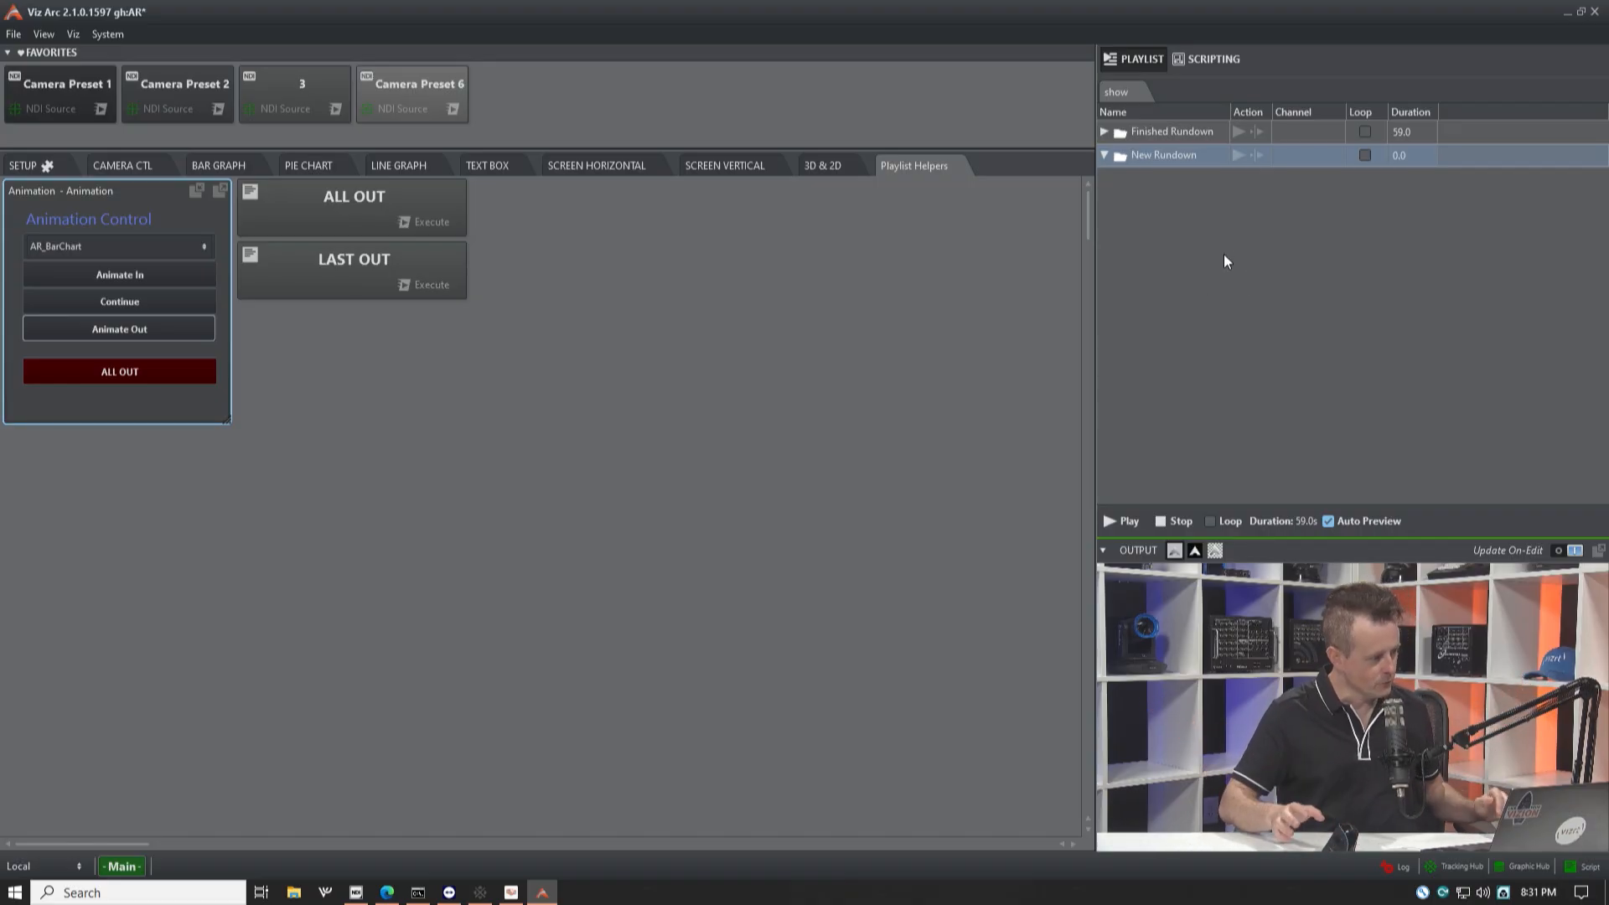
# Step: Add the camera preset named 3 to the New Rundown group
pyautogui.click(122, 166)
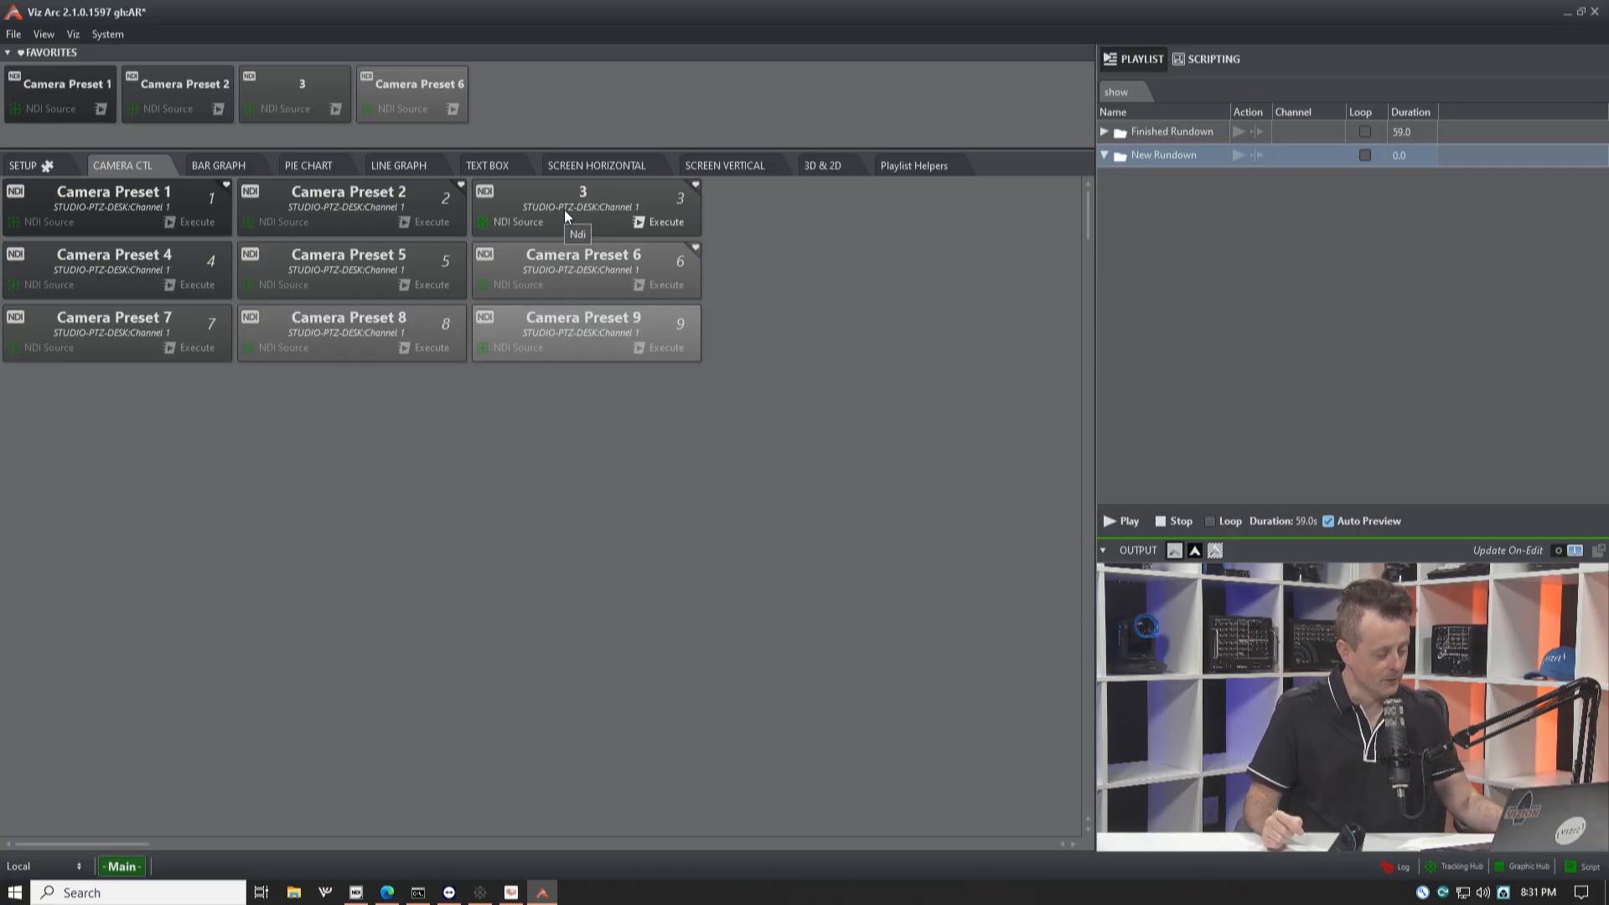
pyautogui.click(519, 188)
pyautogui.moveTo(1175, 166); pyautogui.dragTo(1179, 158)
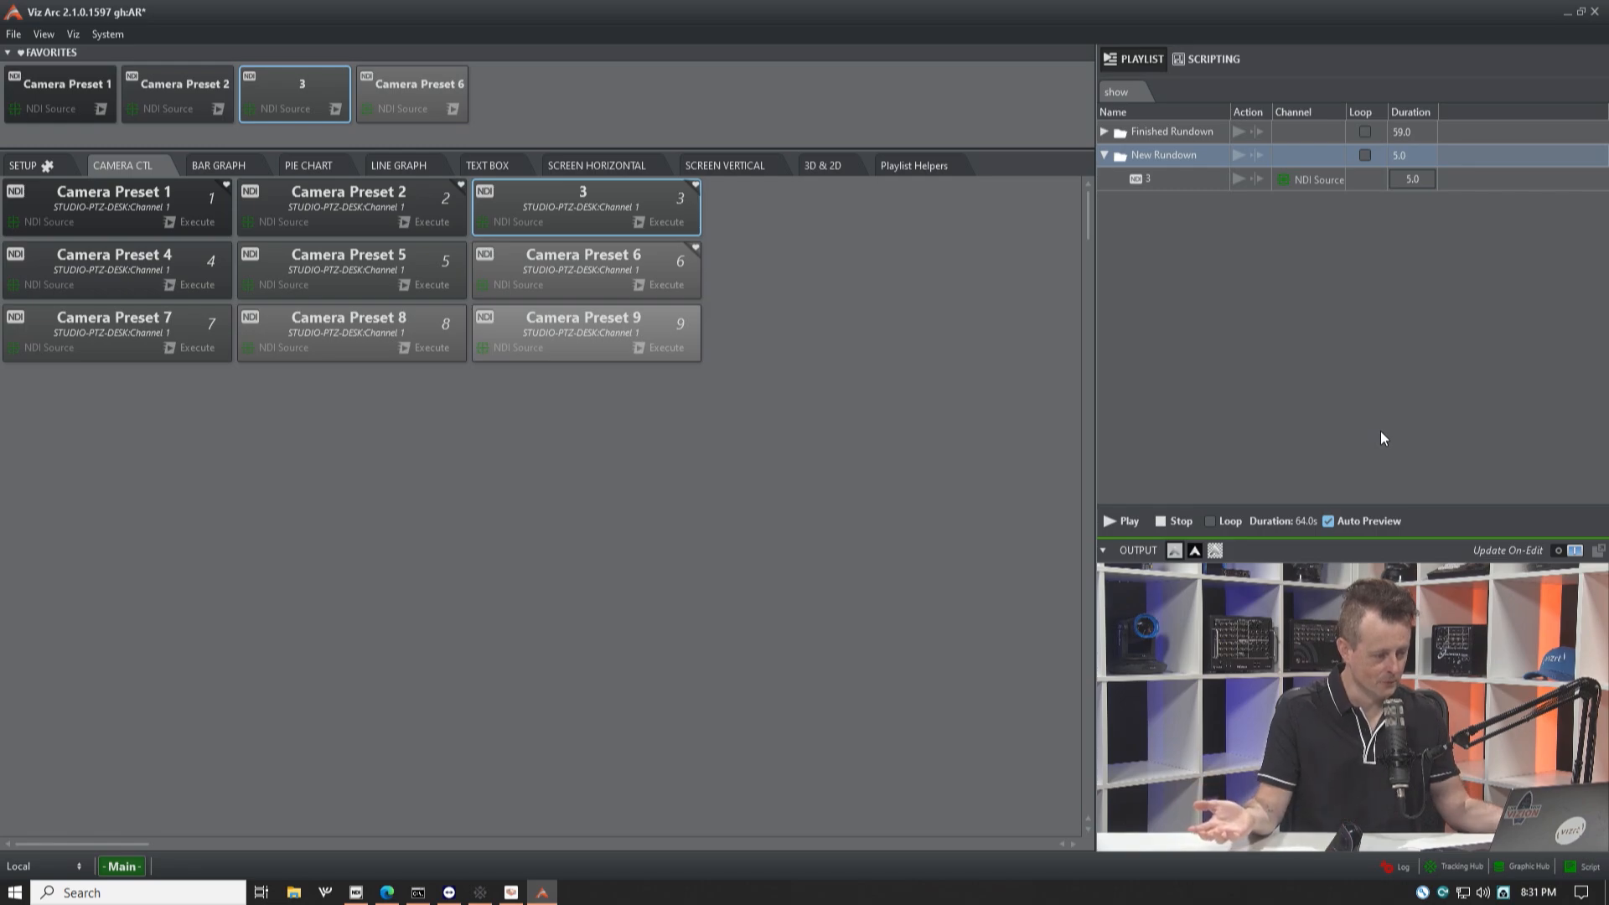
# Step: Add the Special Report 3D text to New Rundown and order it after camera preset 3
pyautogui.click(829, 165)
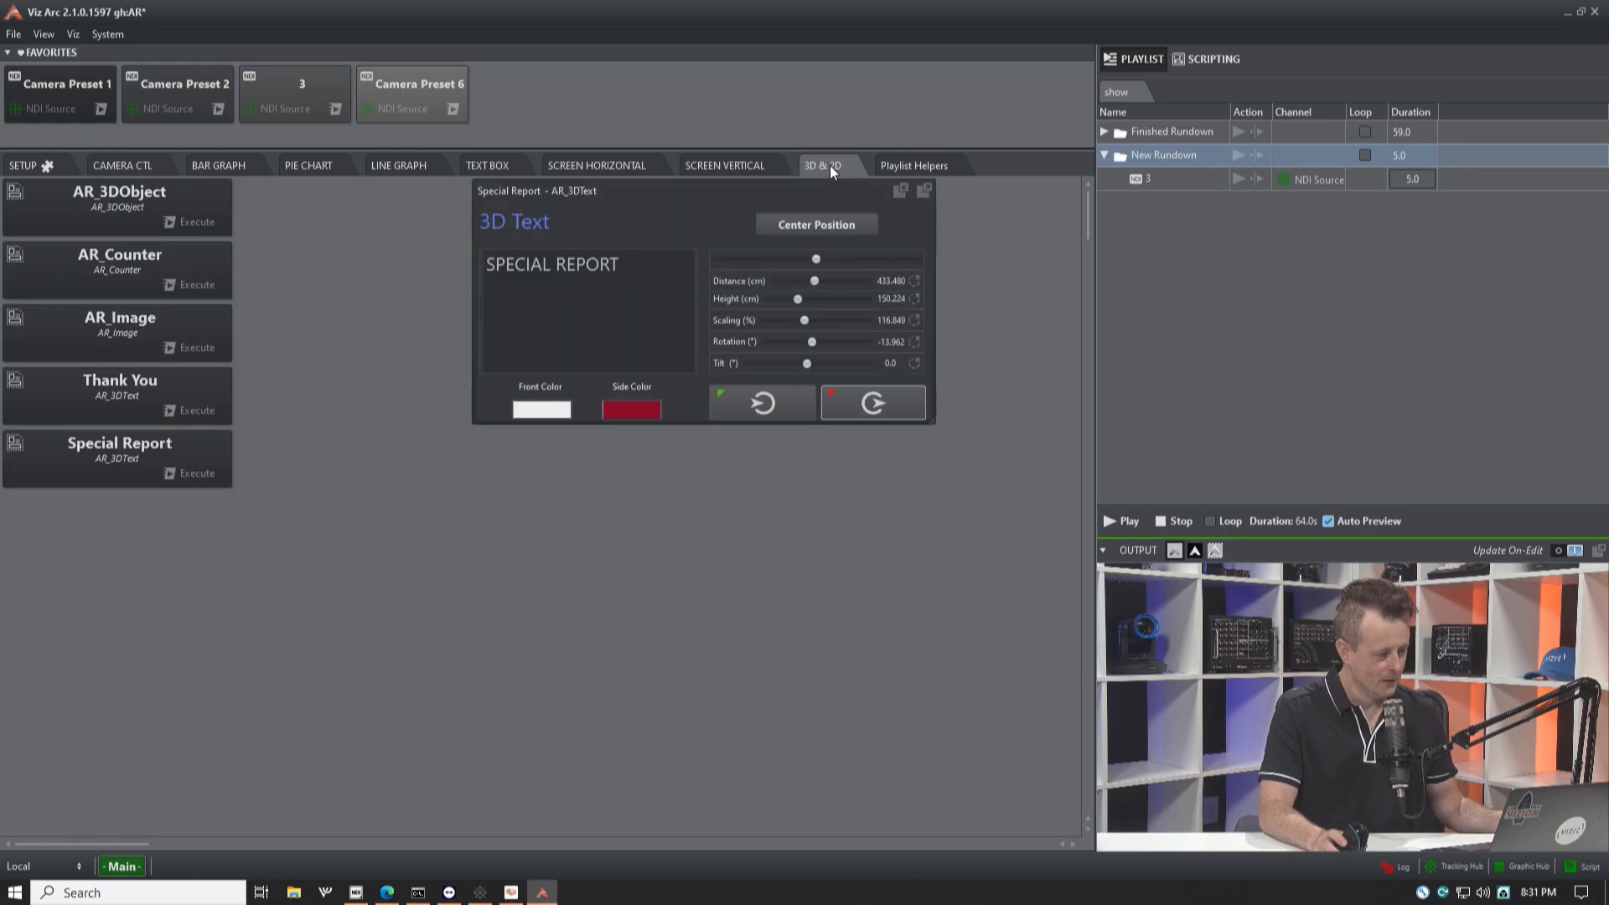
pyautogui.click(531, 190)
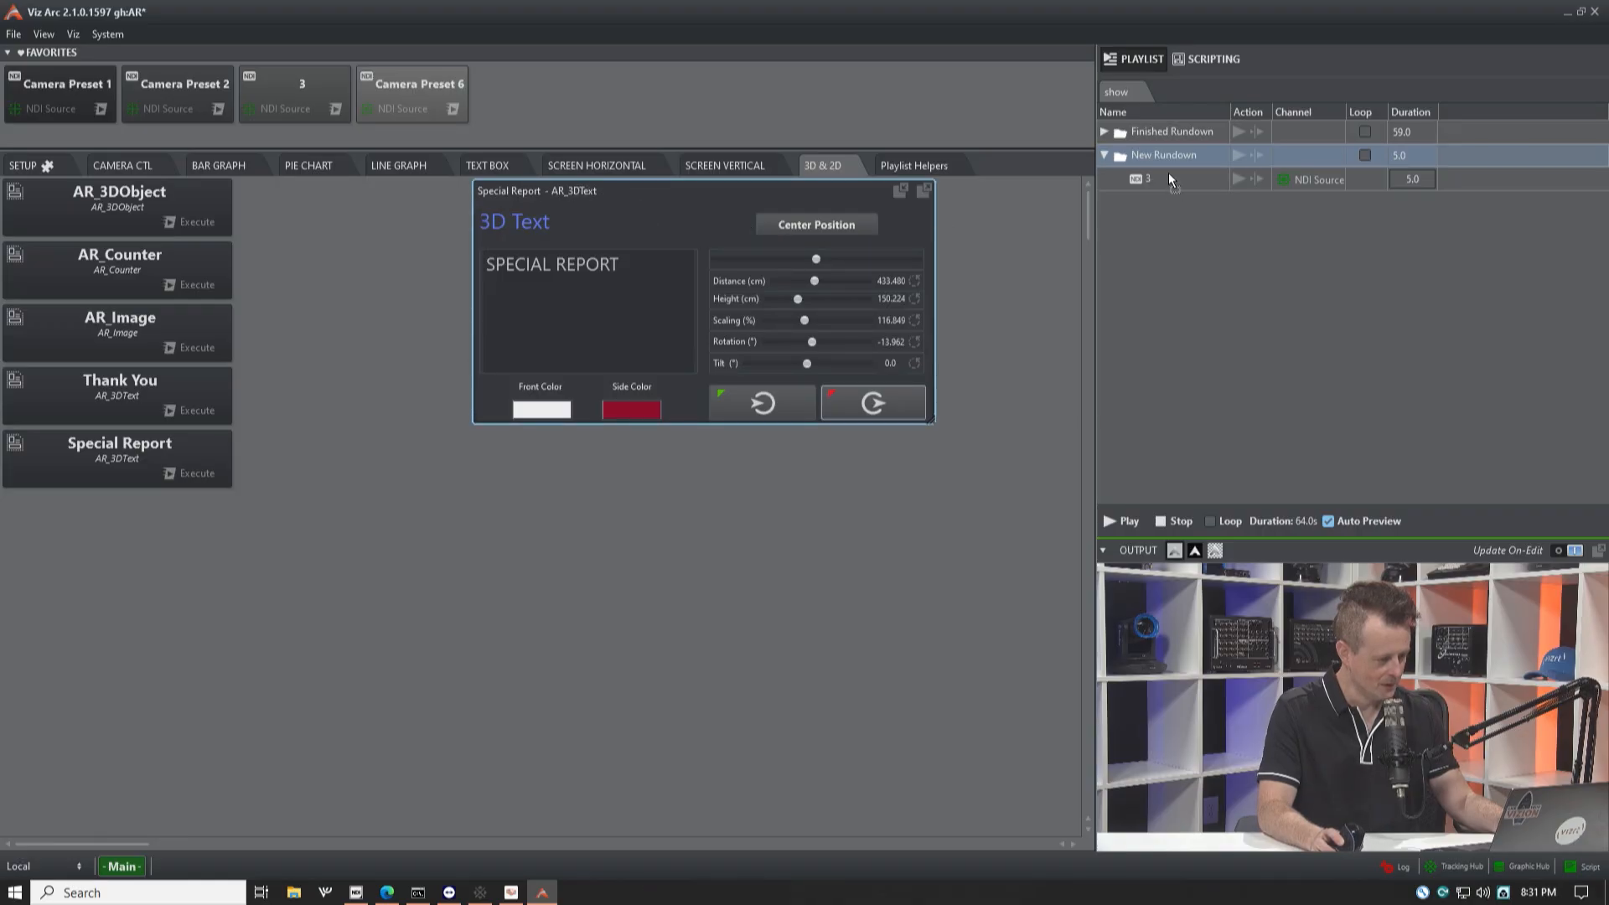
pyautogui.moveTo(1168, 173); pyautogui.dragTo(1169, 174)
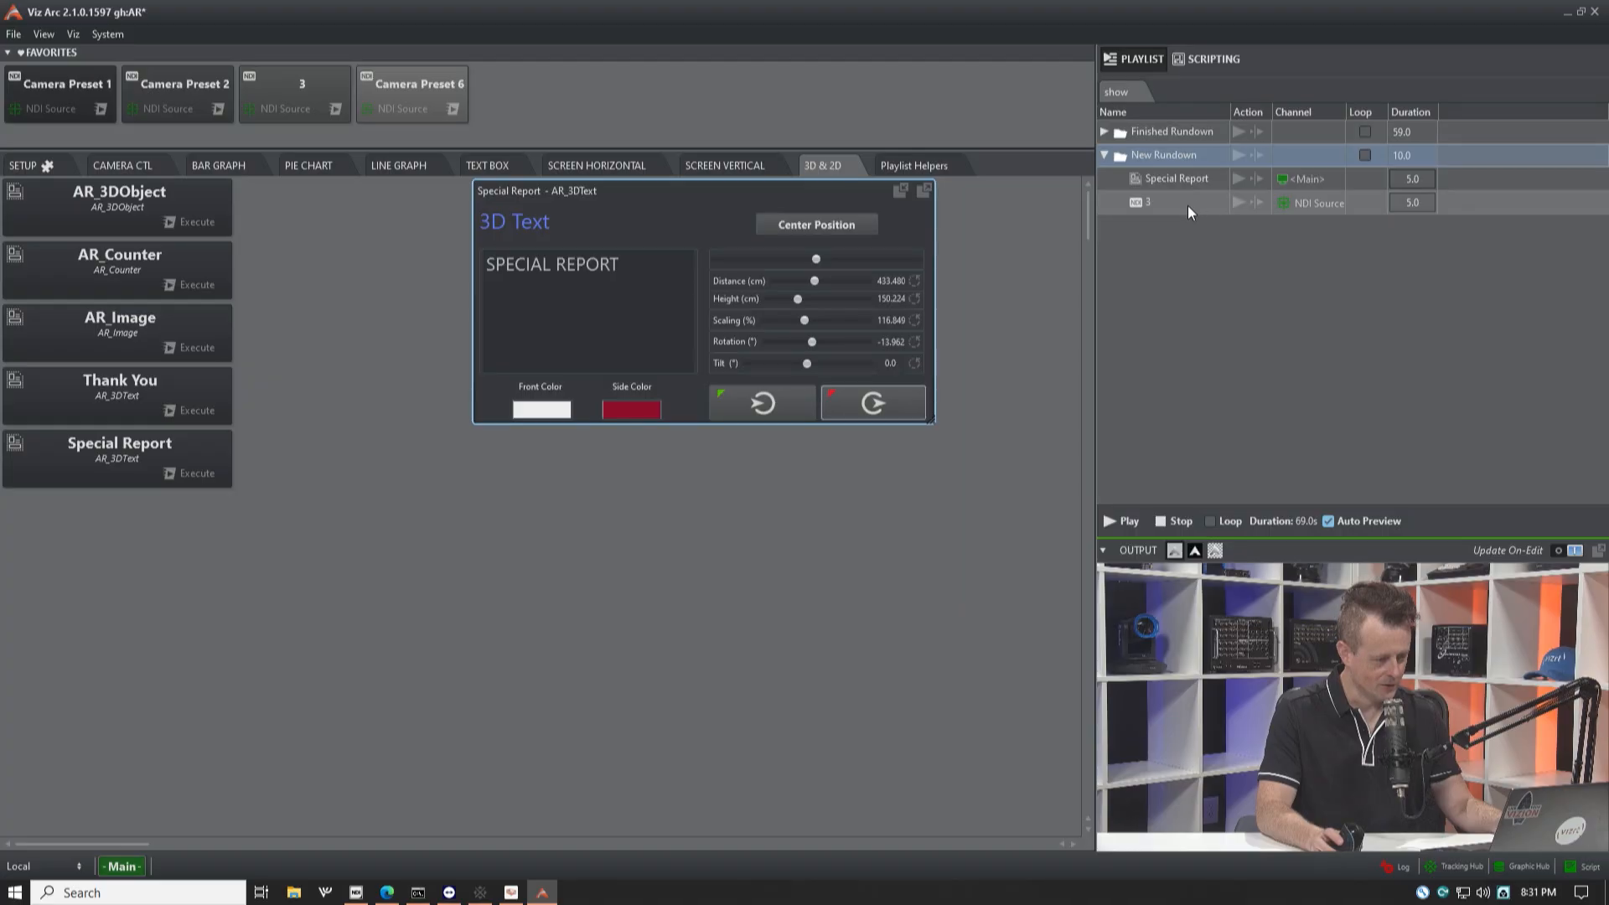
pyautogui.moveTo(1187, 204); pyautogui.dragTo(1192, 173)
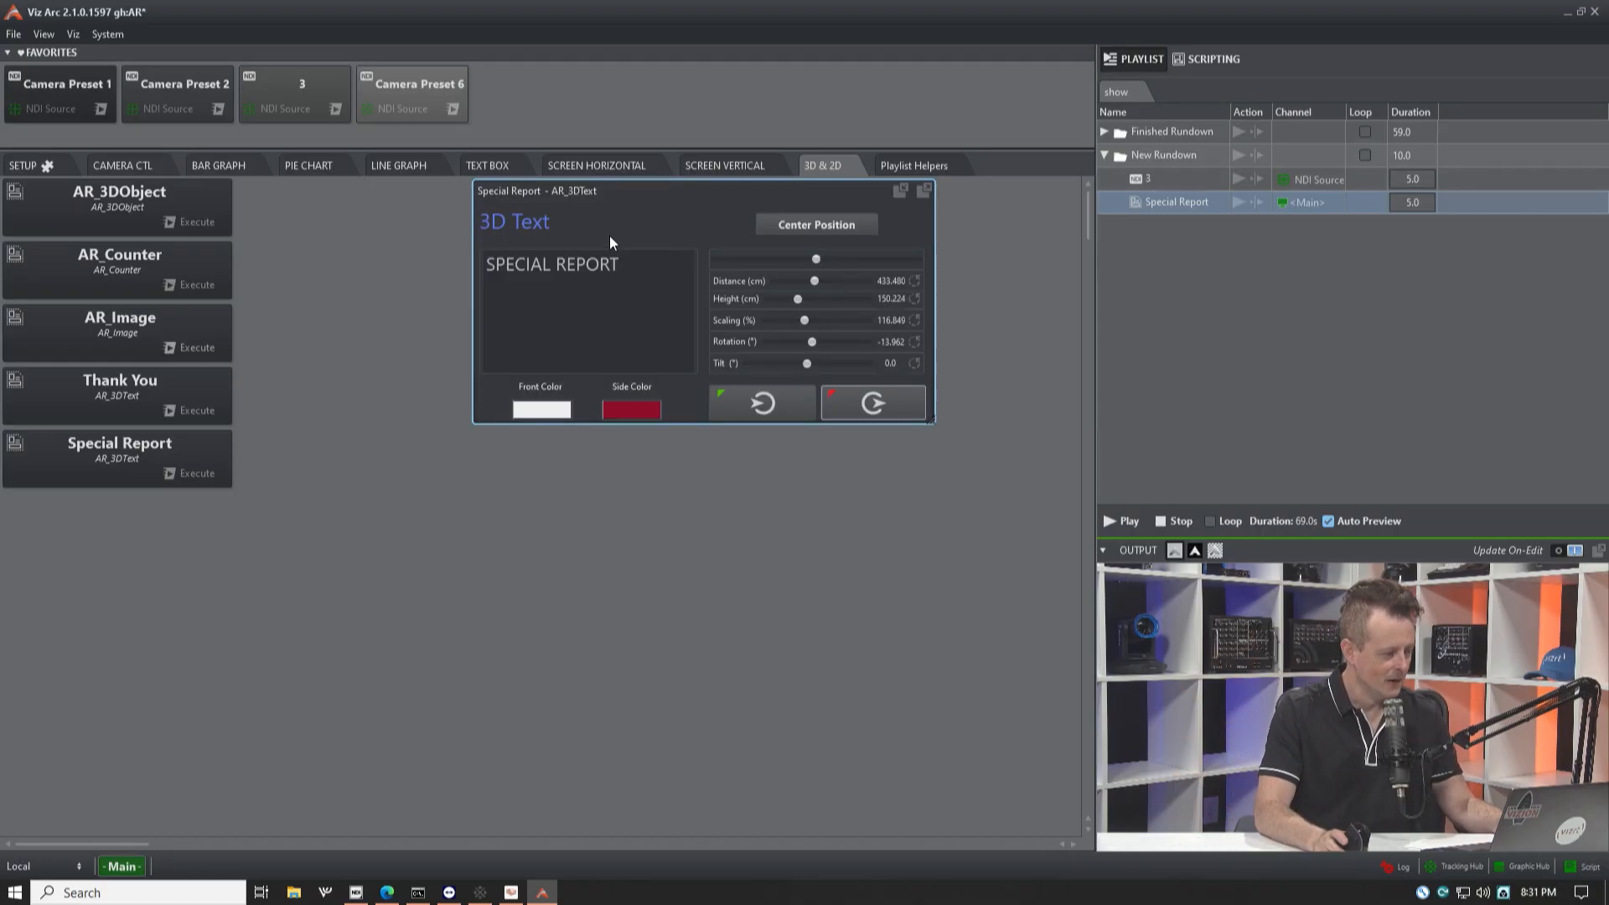
# Step: Add the ALL OUT playlist helper to New Rundown after Special Report
pyautogui.click(912, 166)
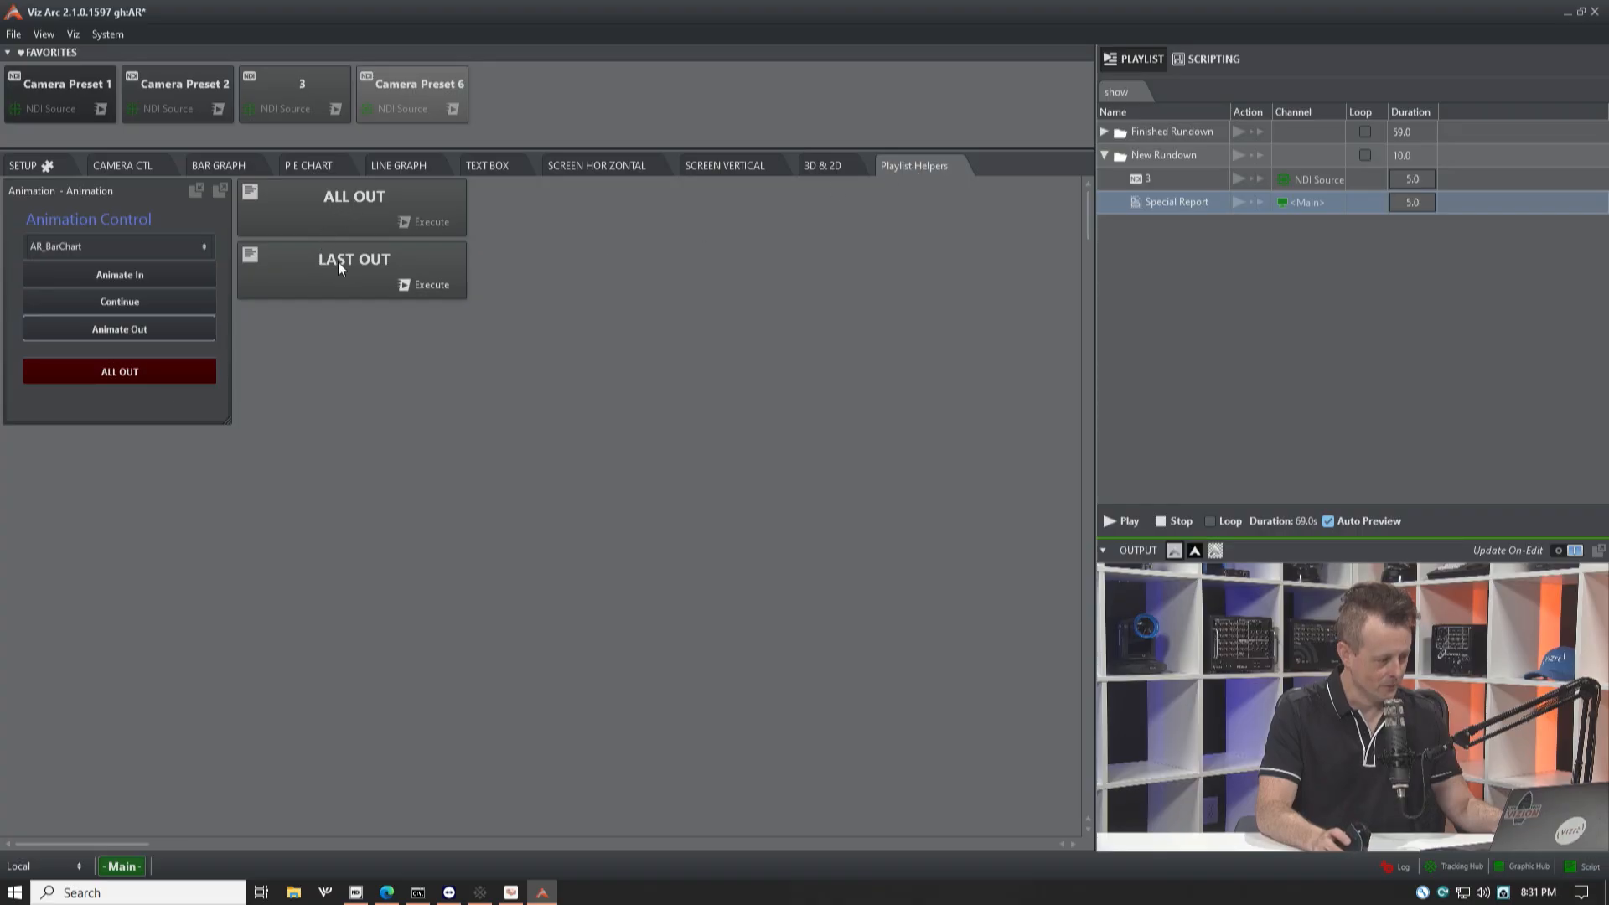
pyautogui.click(332, 195)
pyautogui.moveTo(1136, 219); pyautogui.dragTo(1135, 209)
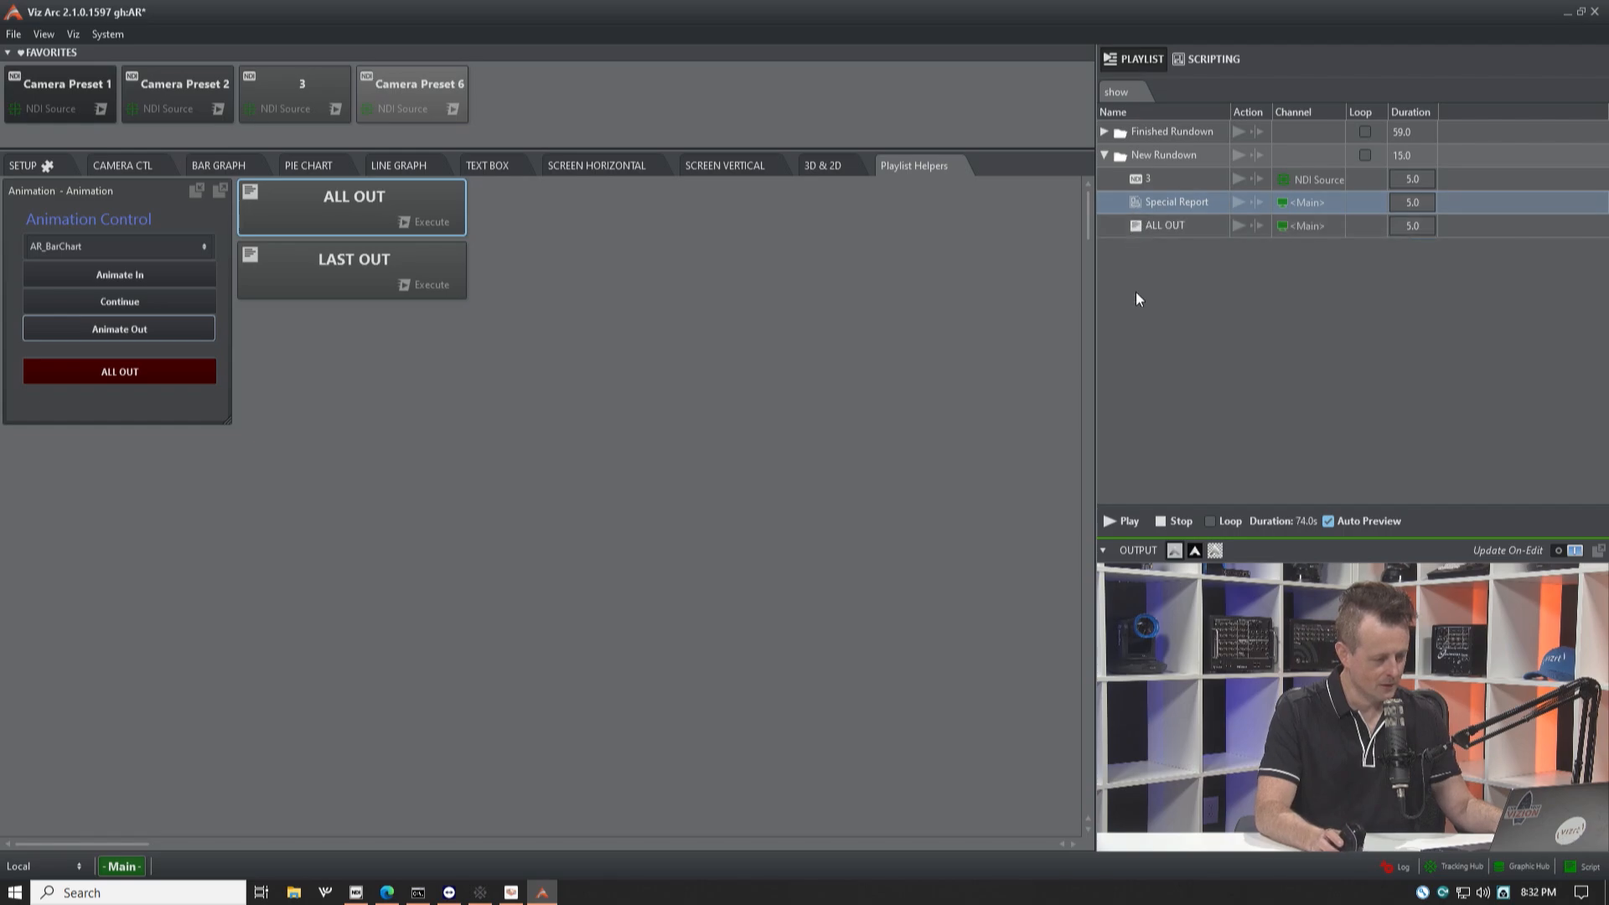
# Step: Add Camera Preset 1 to the end of New Rundown, after ALL OUT
pyautogui.click(133, 166)
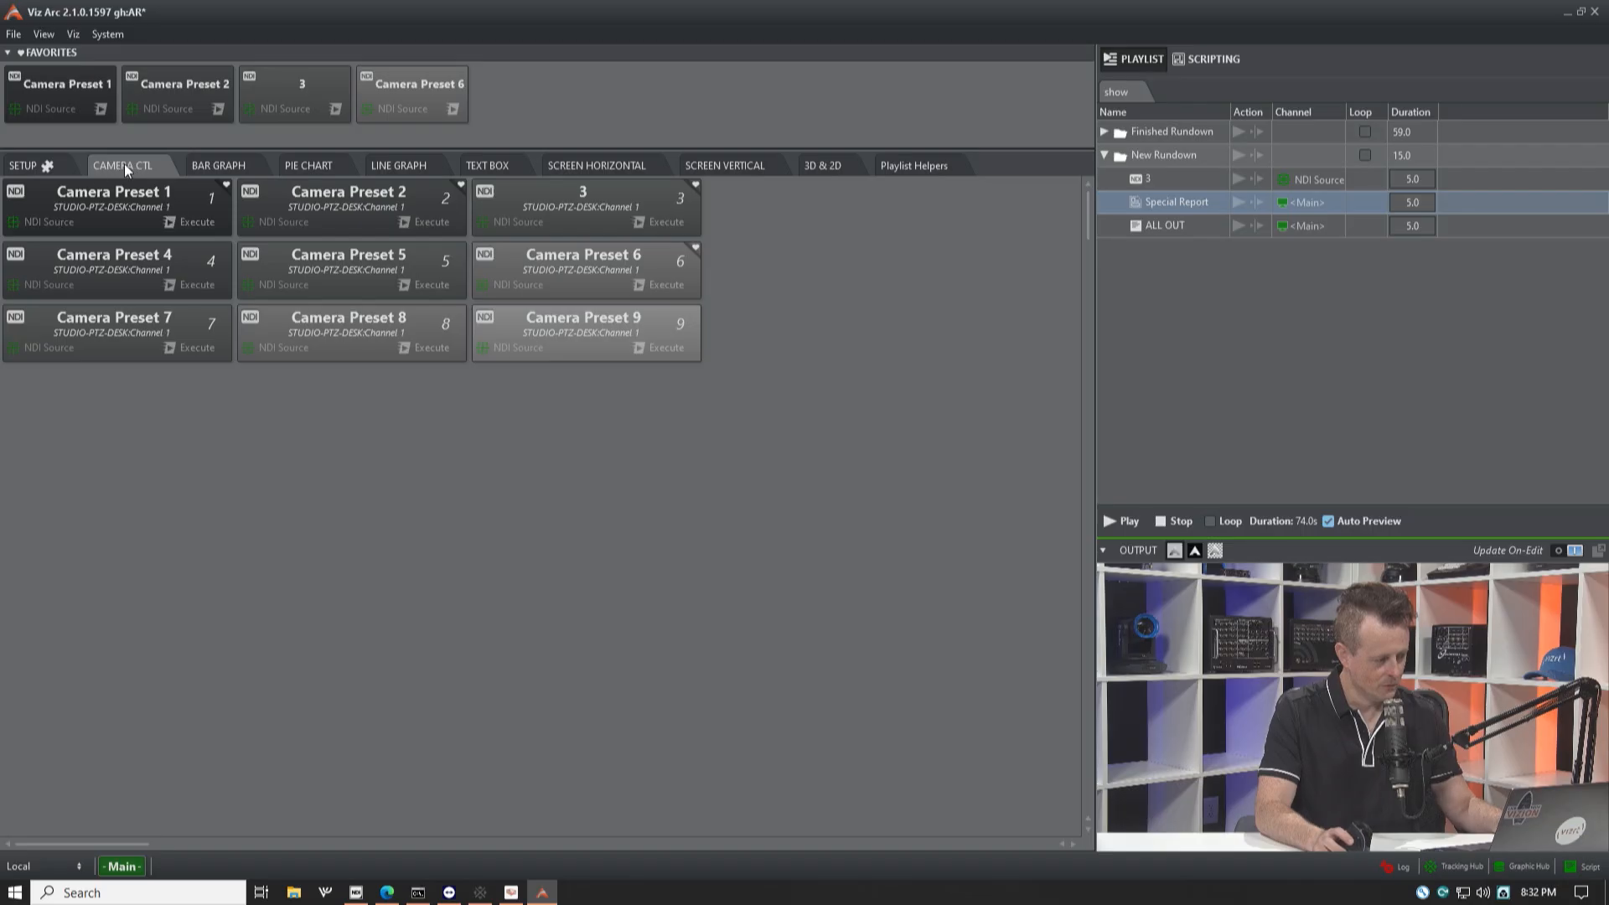
pyautogui.click(102, 200)
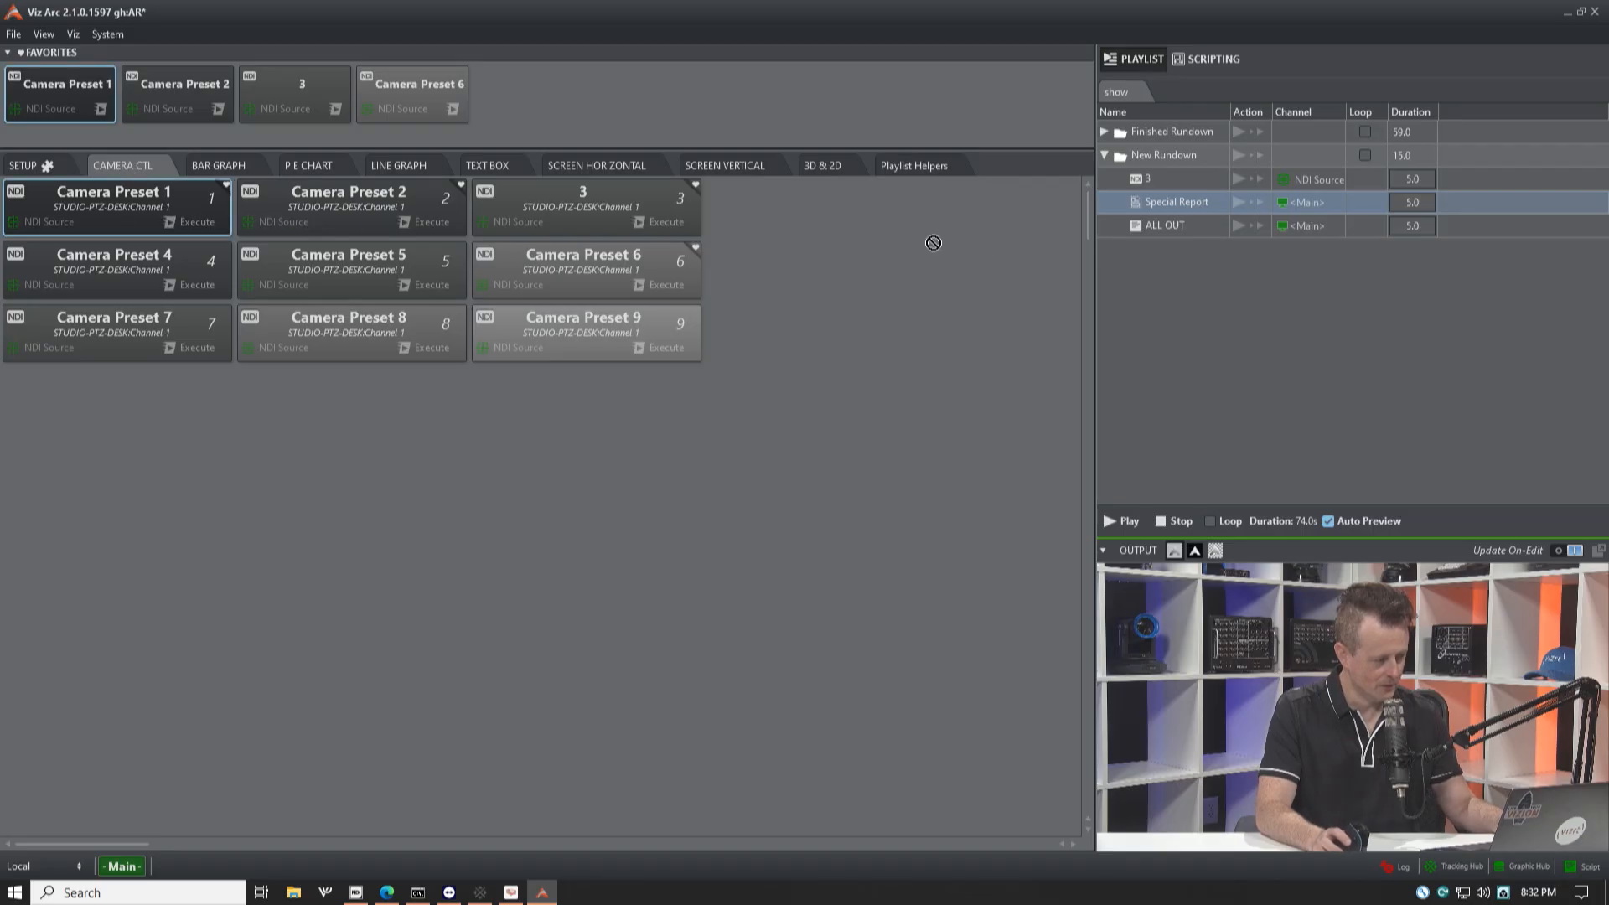
pyautogui.moveTo(1134, 233); pyautogui.dragTo(1134, 235)
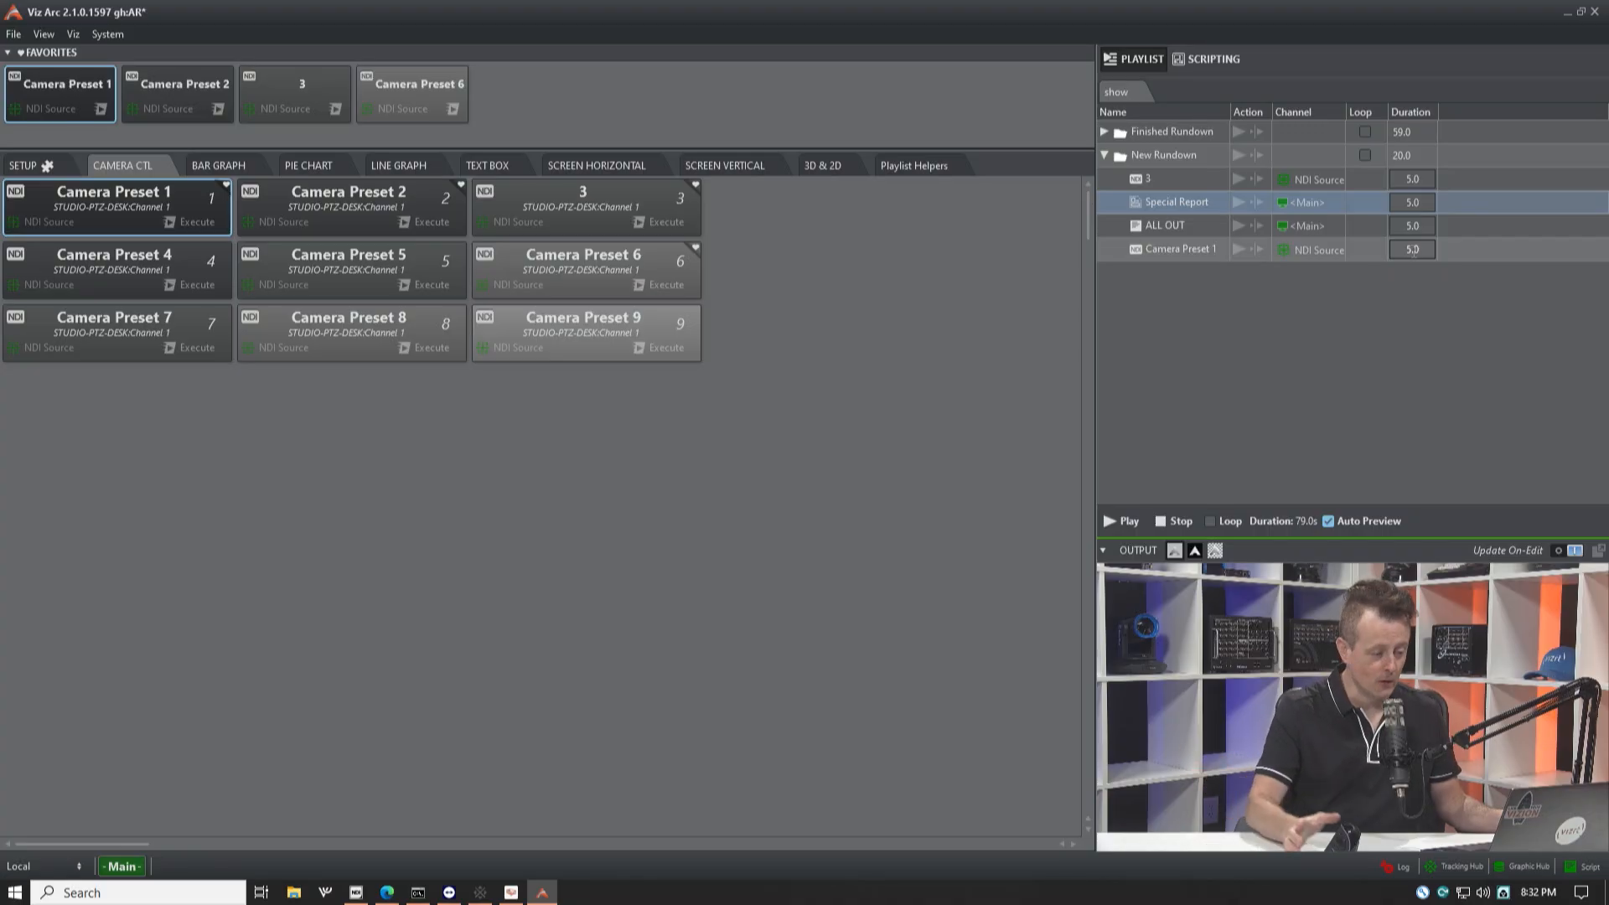
# Step: Collapse the New Rundown group, expand Finished Rundown and play it
pyautogui.click(1170, 157)
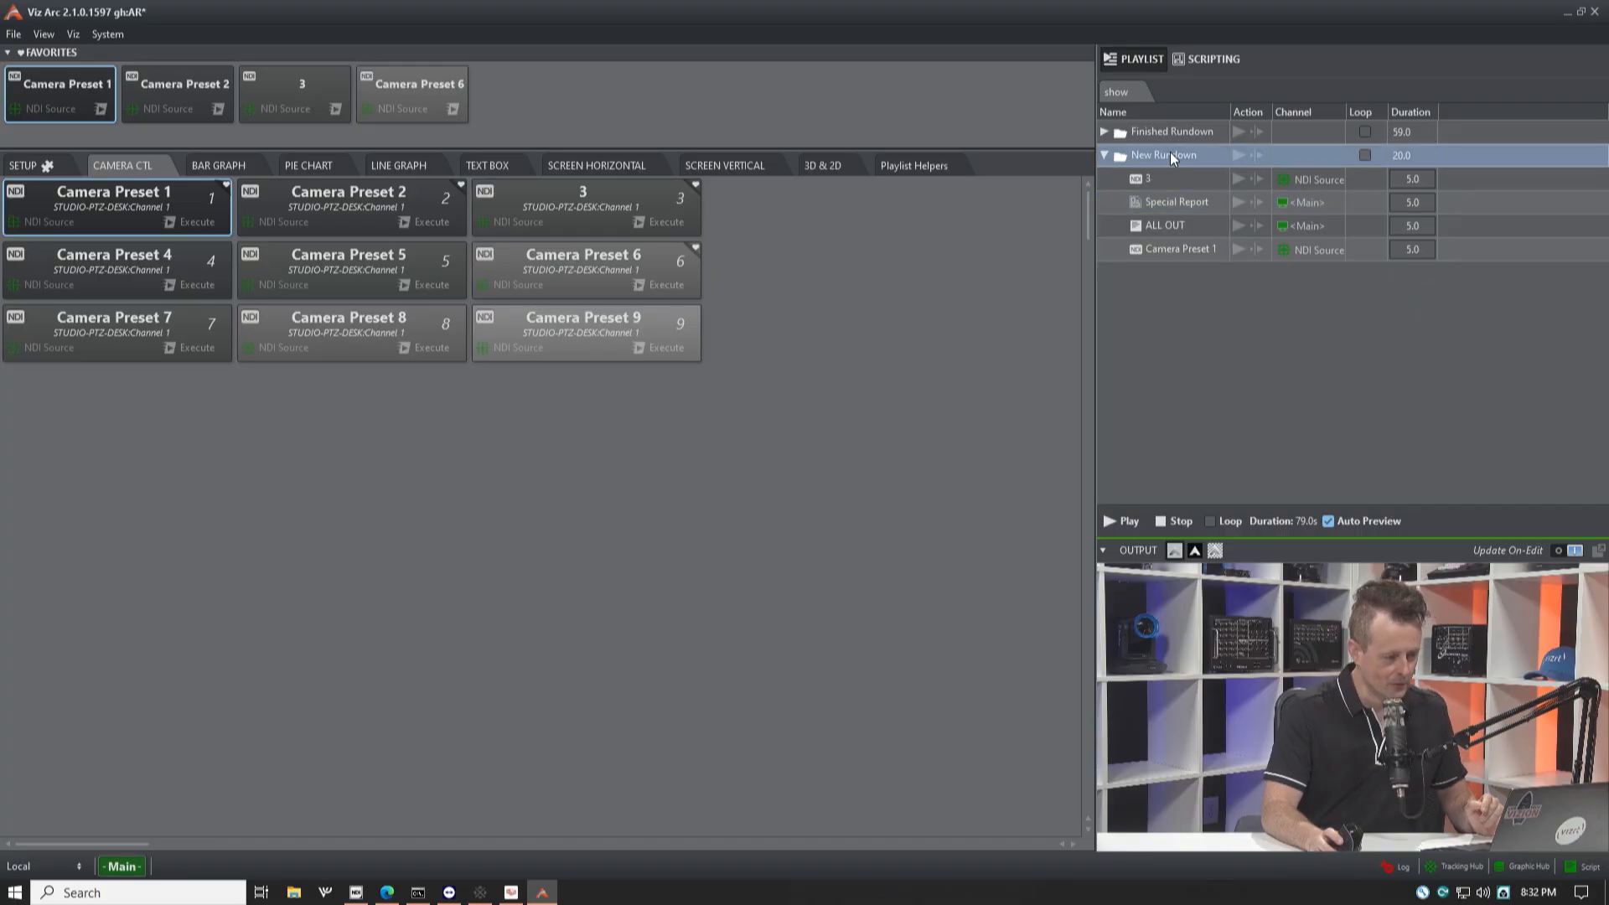
pyautogui.click(1234, 155)
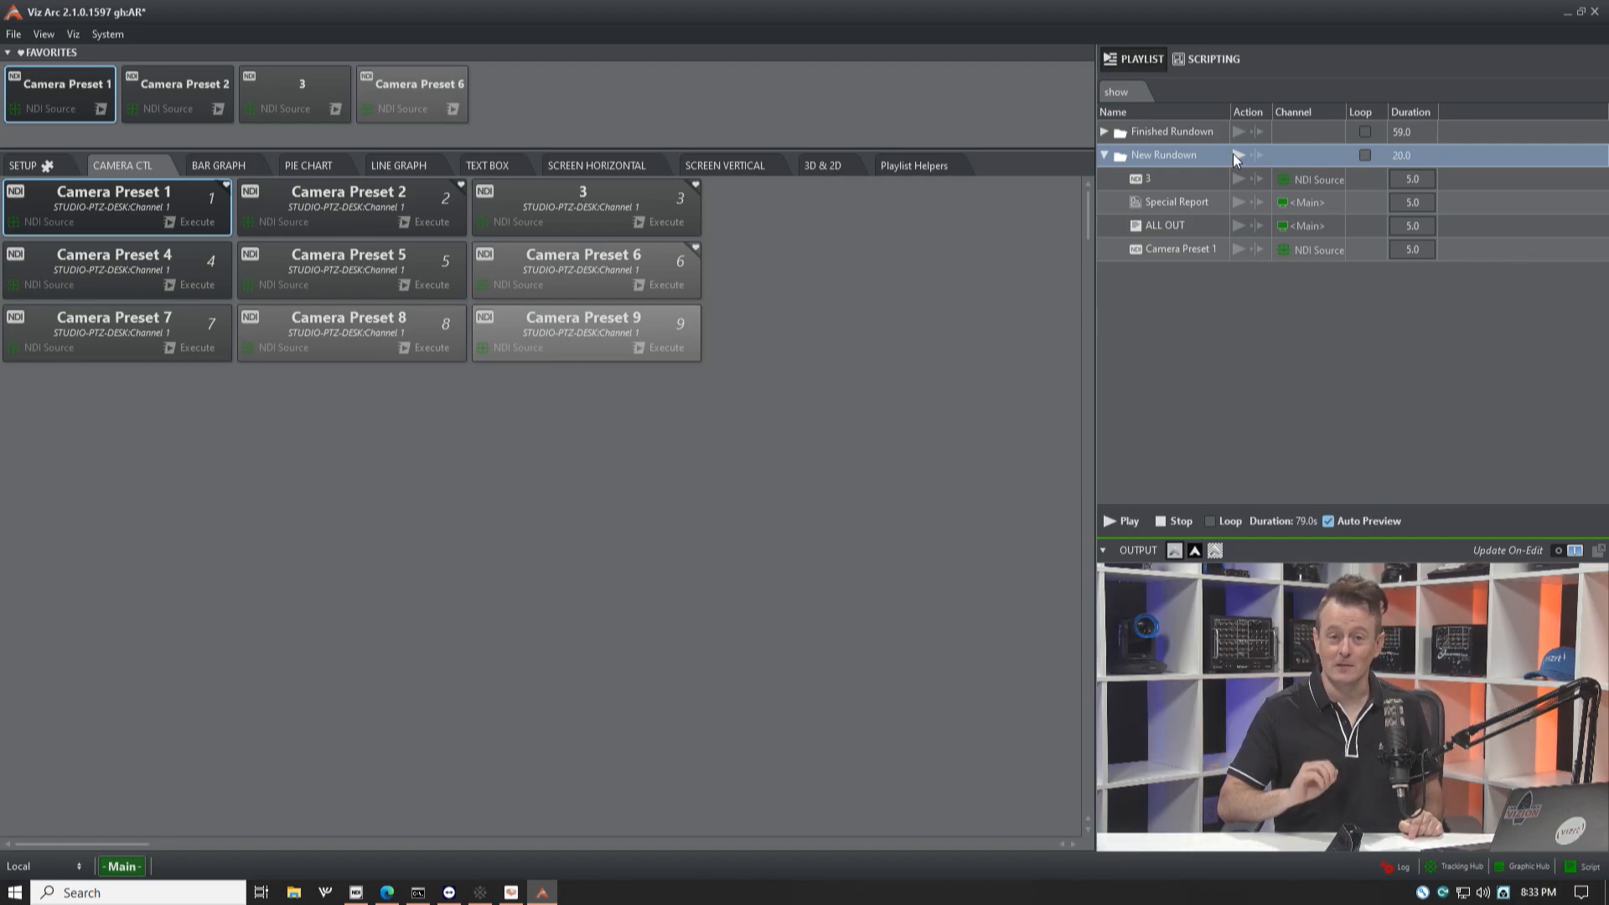
pyautogui.click(1105, 154)
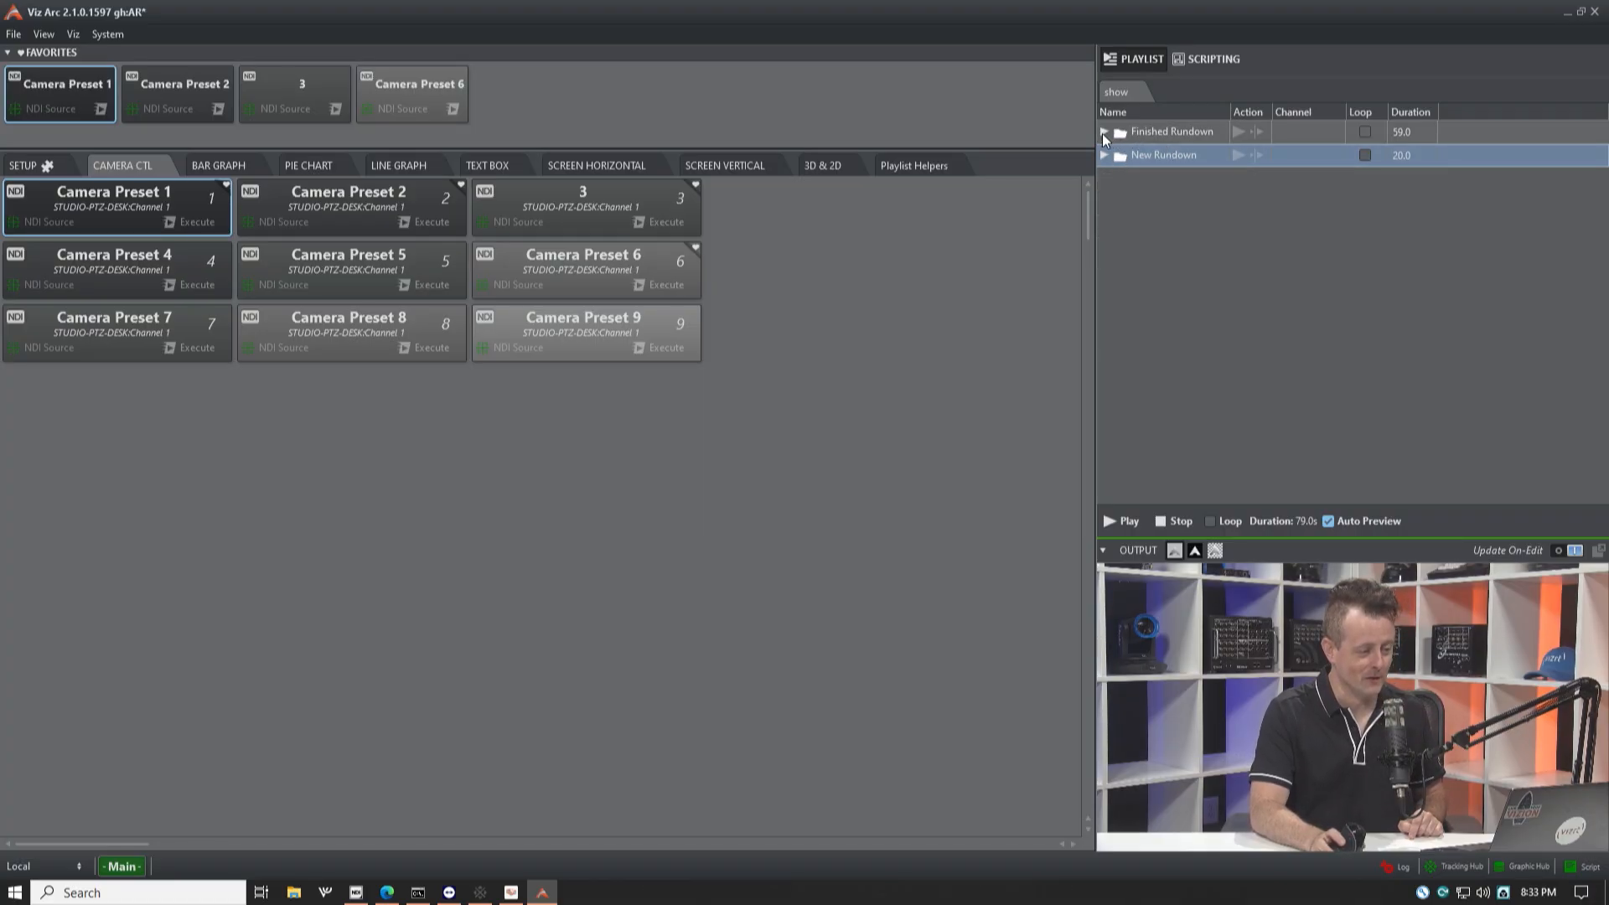
pyautogui.click(1103, 132)
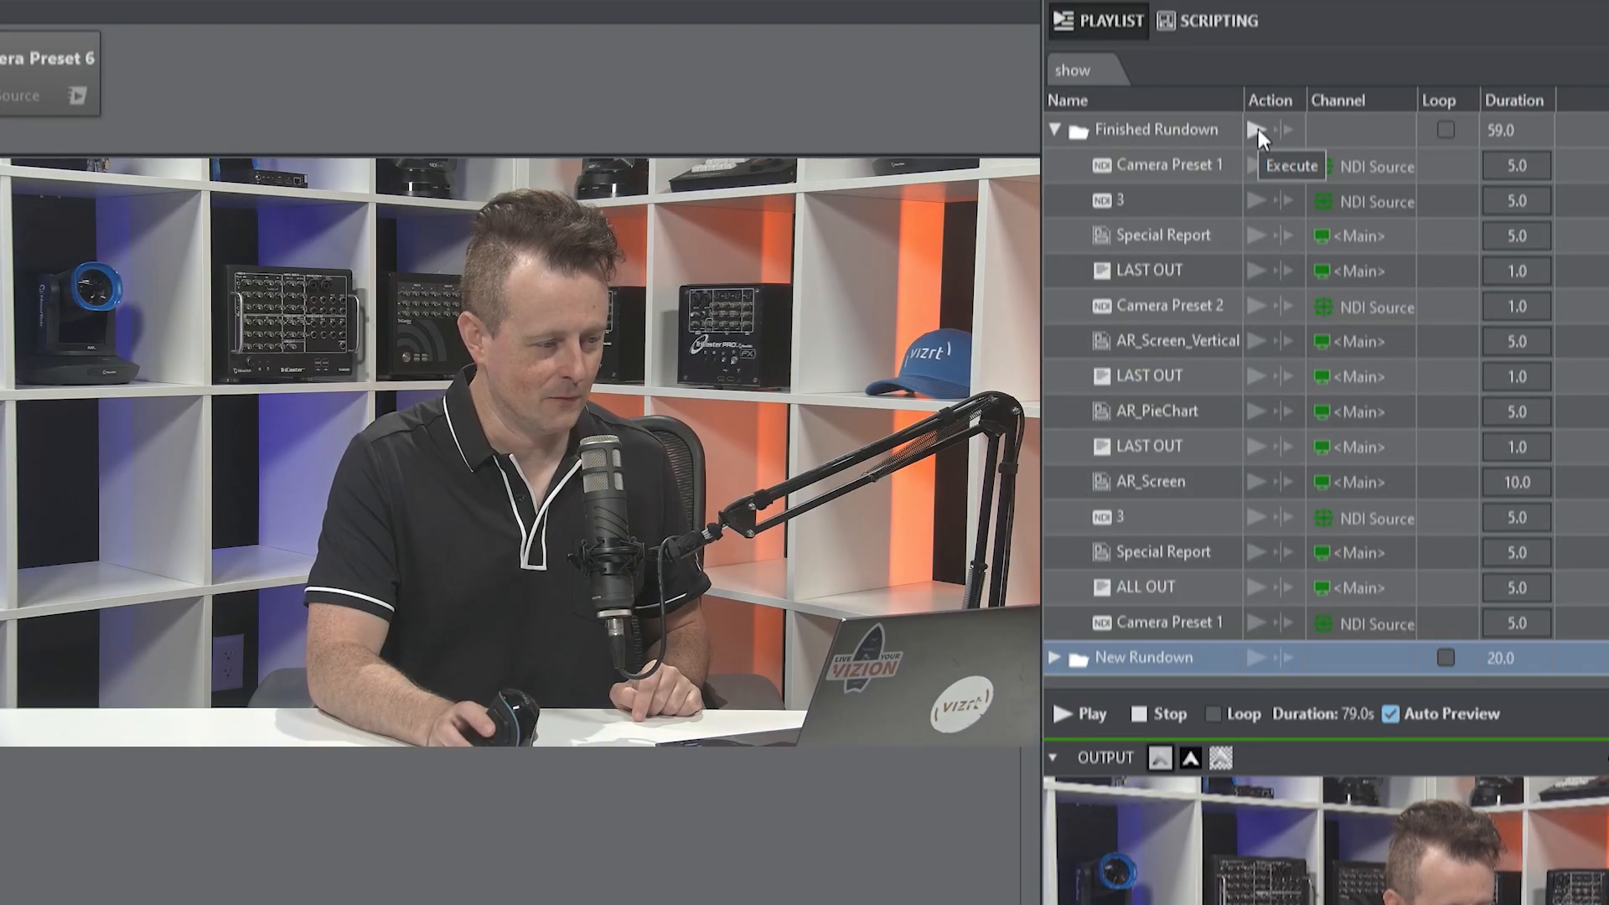
pyautogui.click(1254, 128)
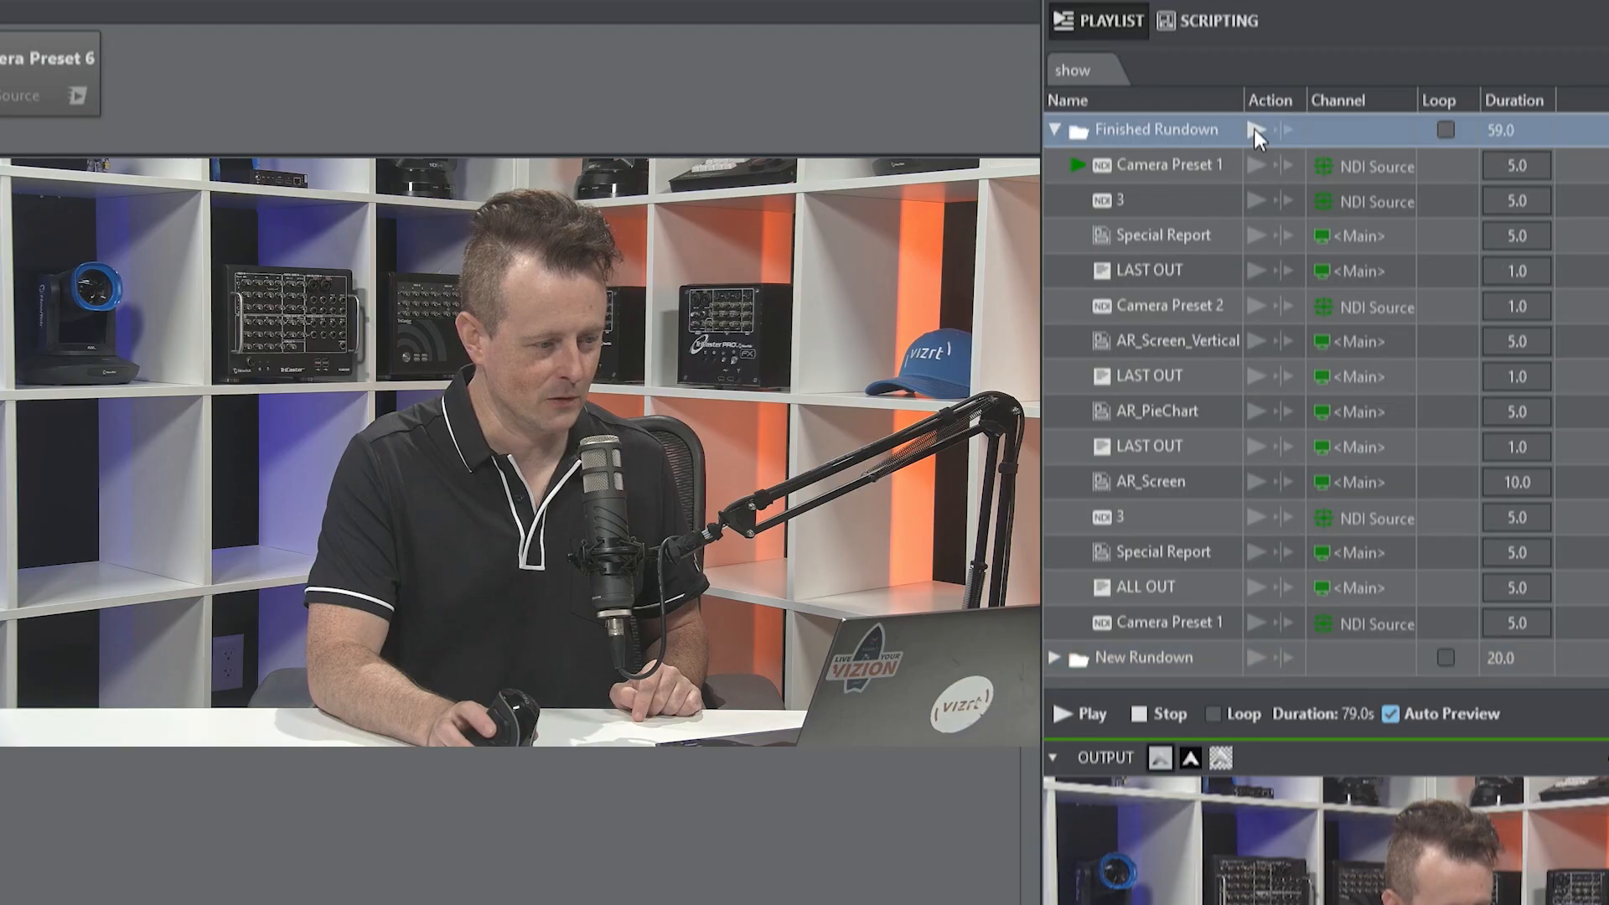